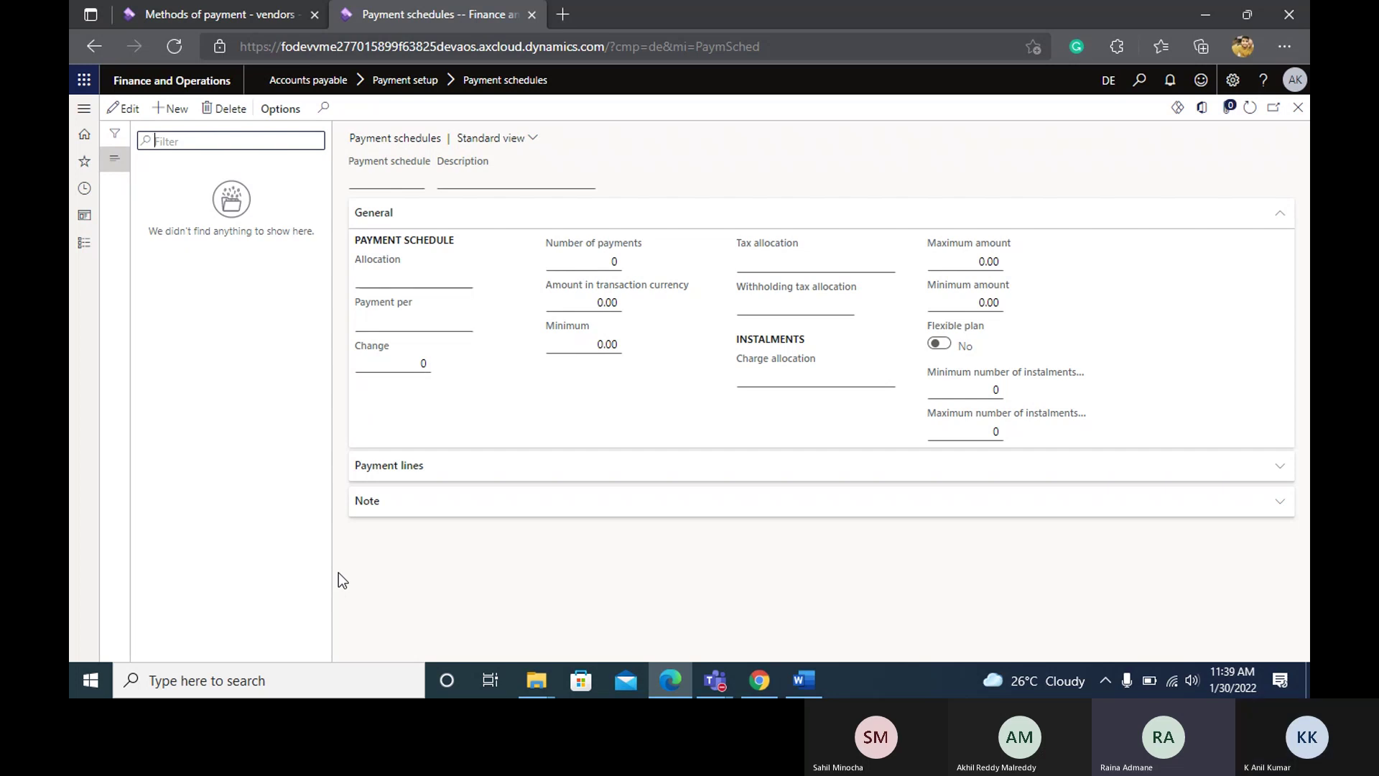
Create payment schedule '2 Inst' with the description '2 Installments'.
key(alt+n)
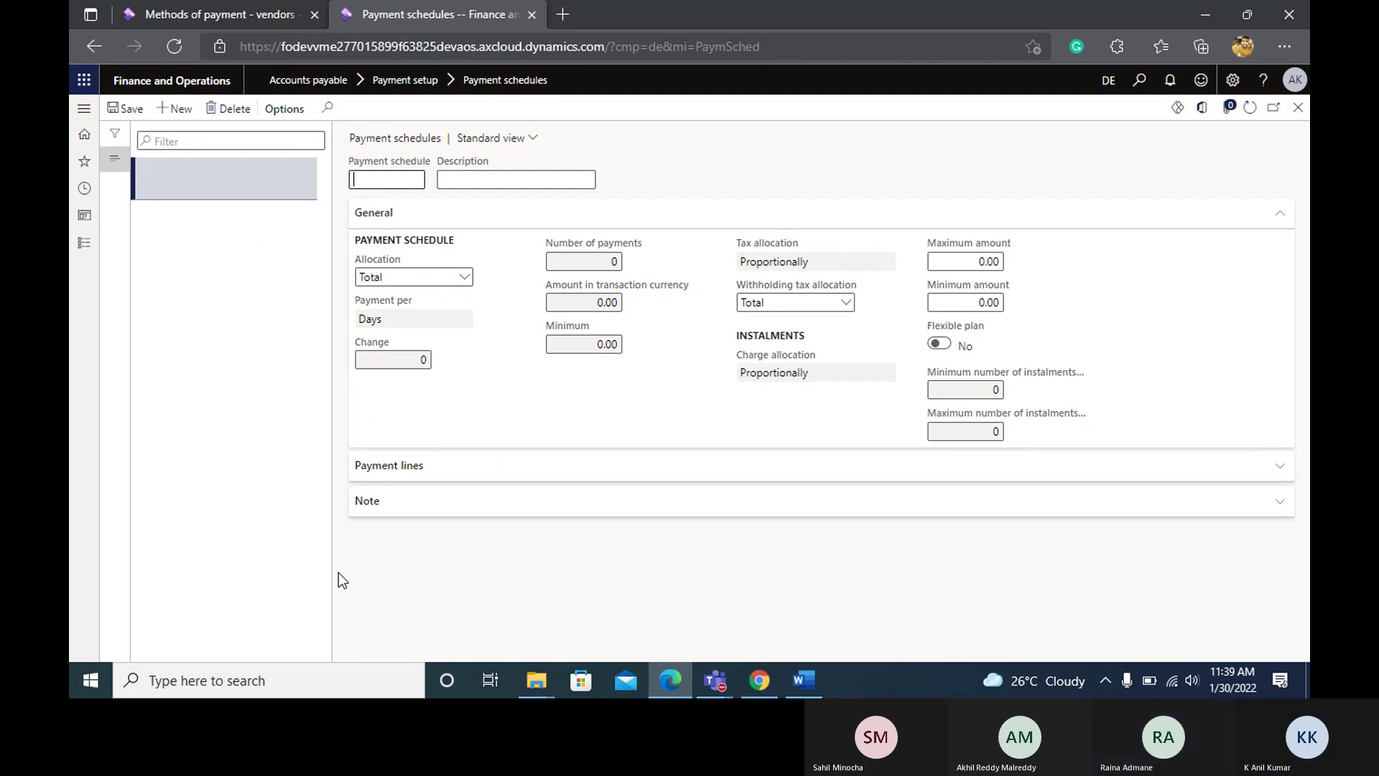
text(2)
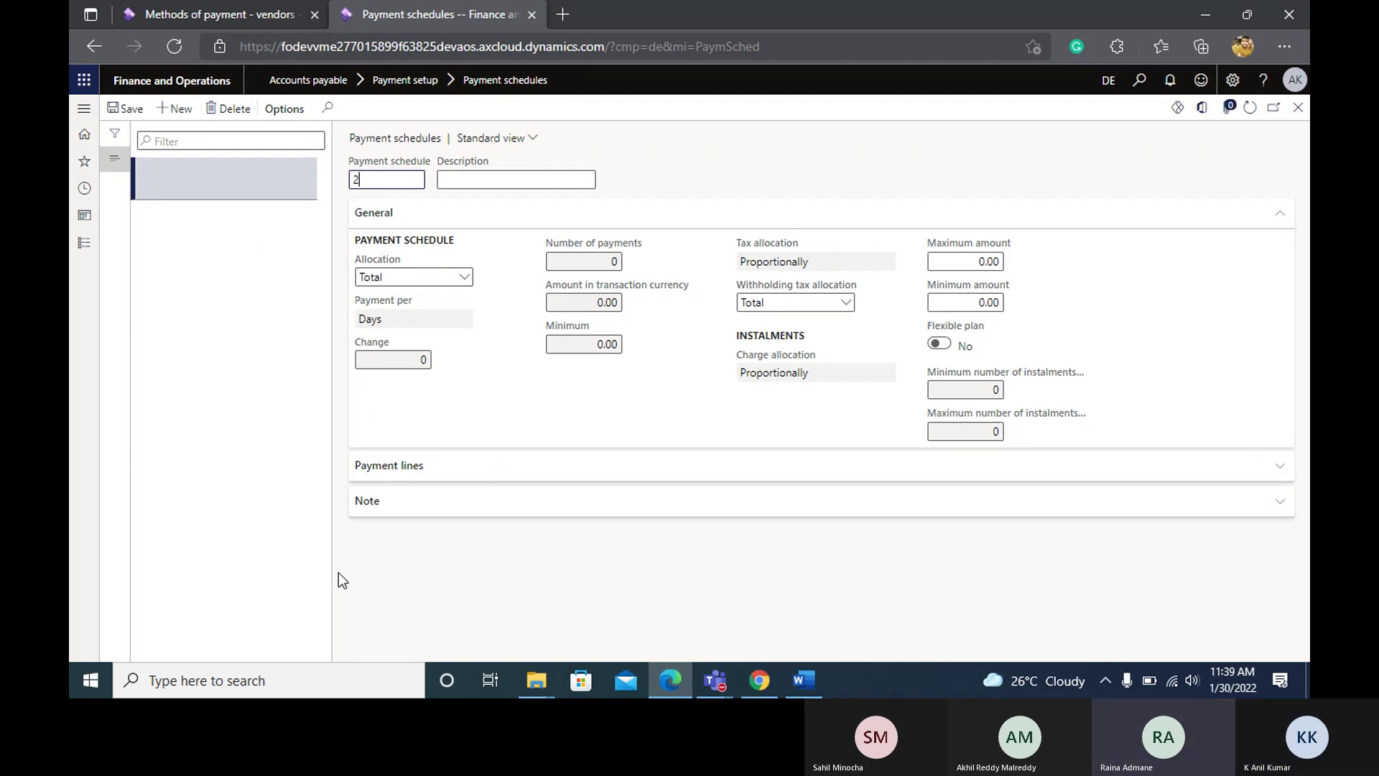
text( Inst)
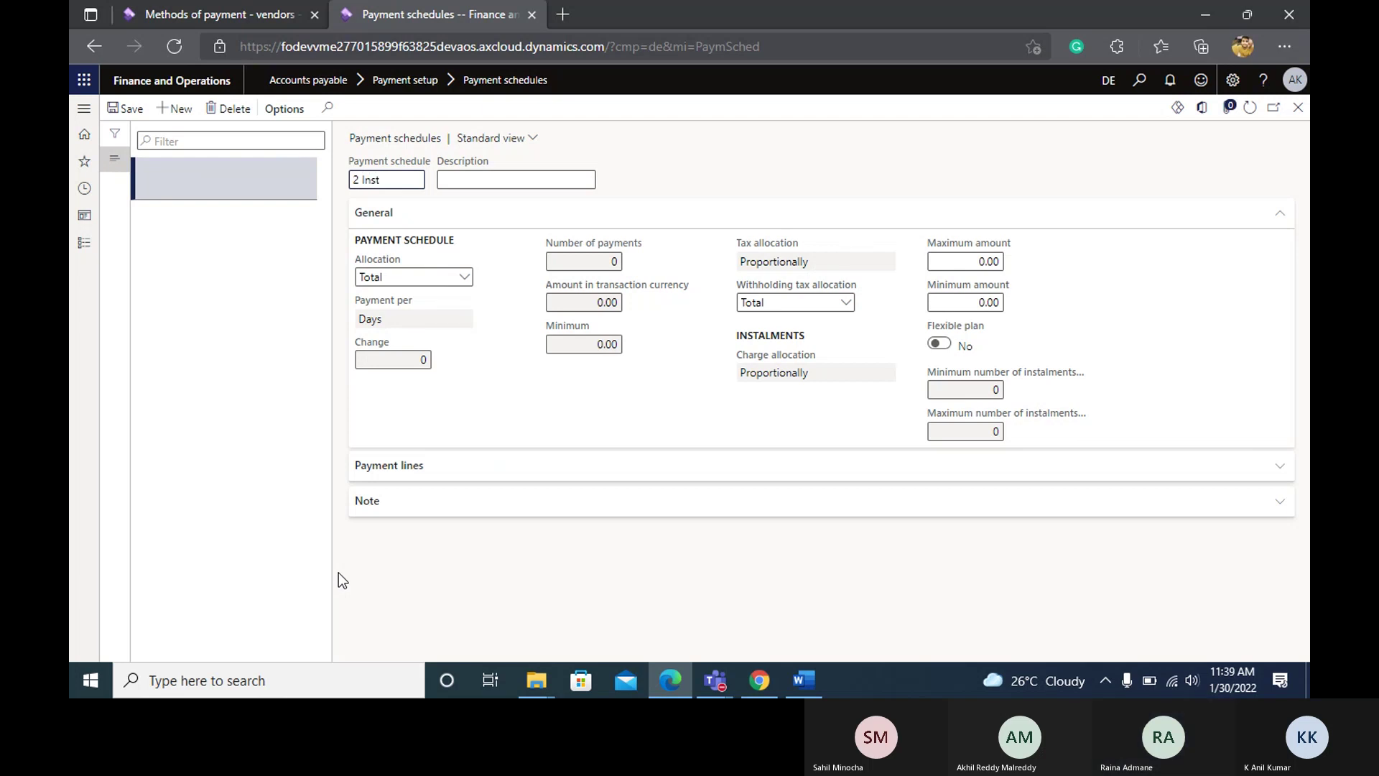
key(Tab)
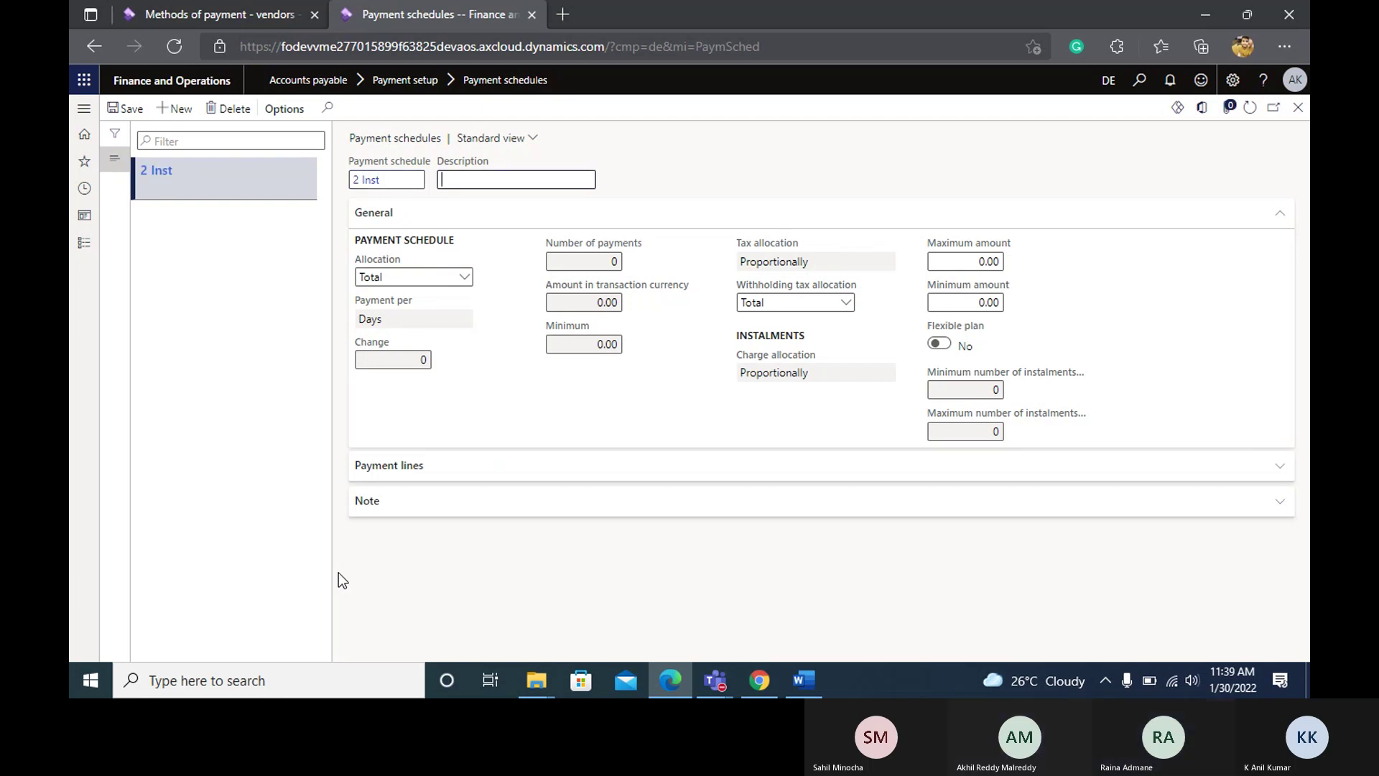
text(2)
key(BackSpace)
text(2 Inst)
text(all)
text(ments)
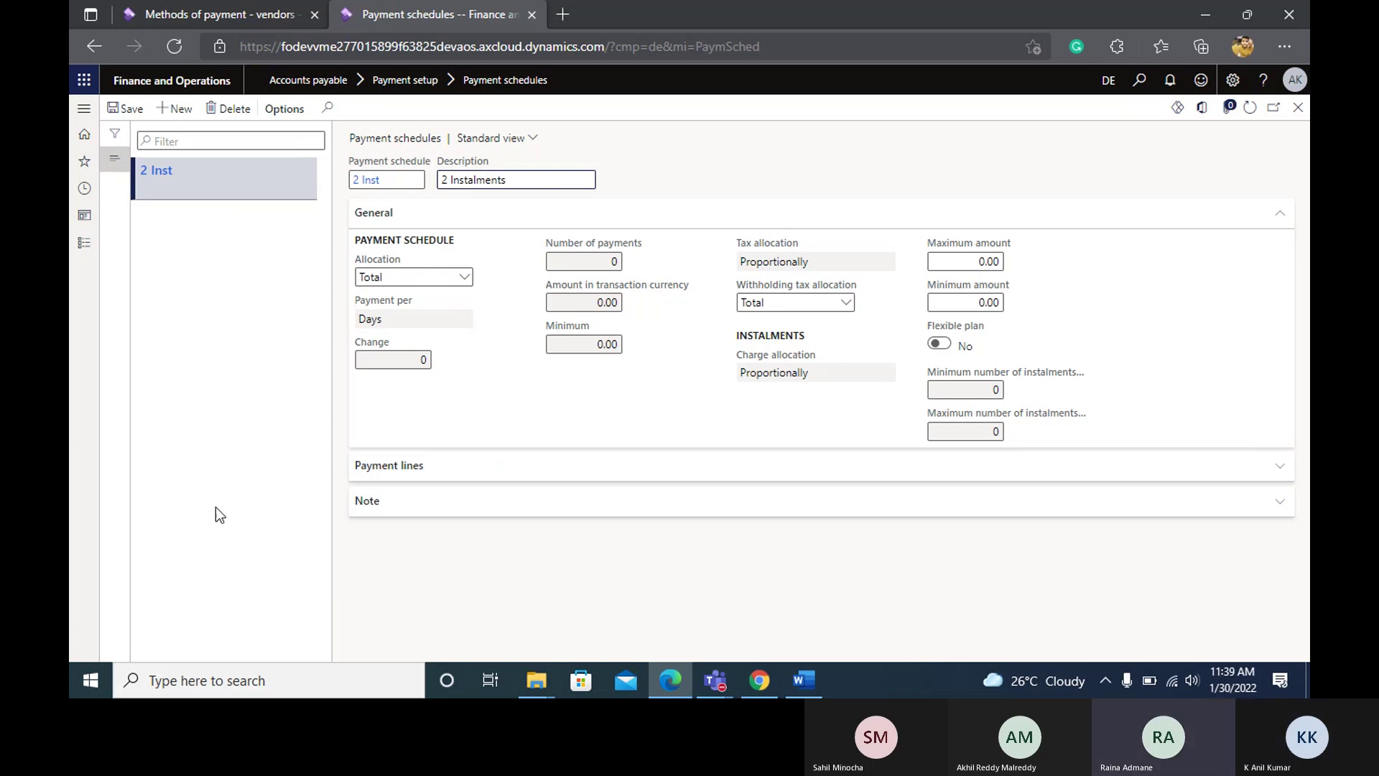
Keep Total allocation and change the payment period from Days to Month.
click(464, 278)
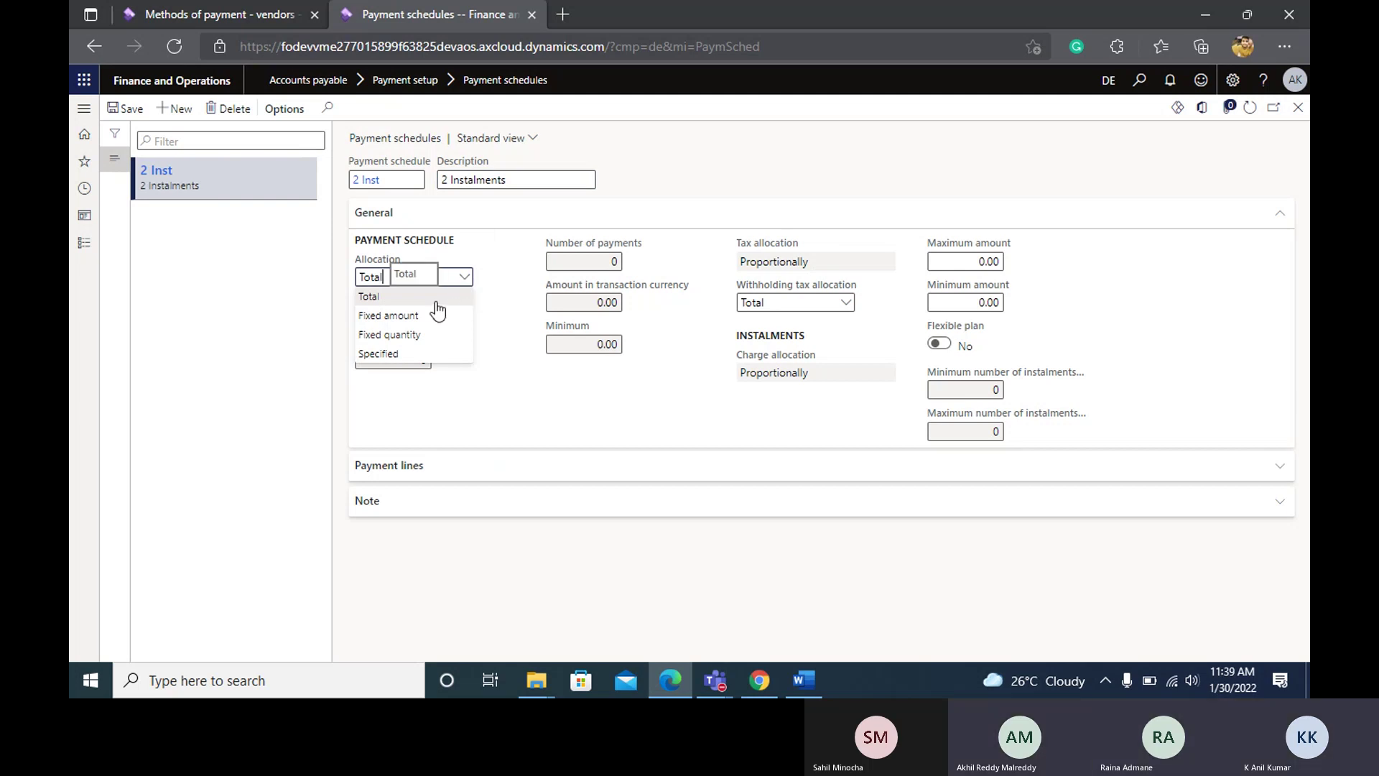
click(513, 278)
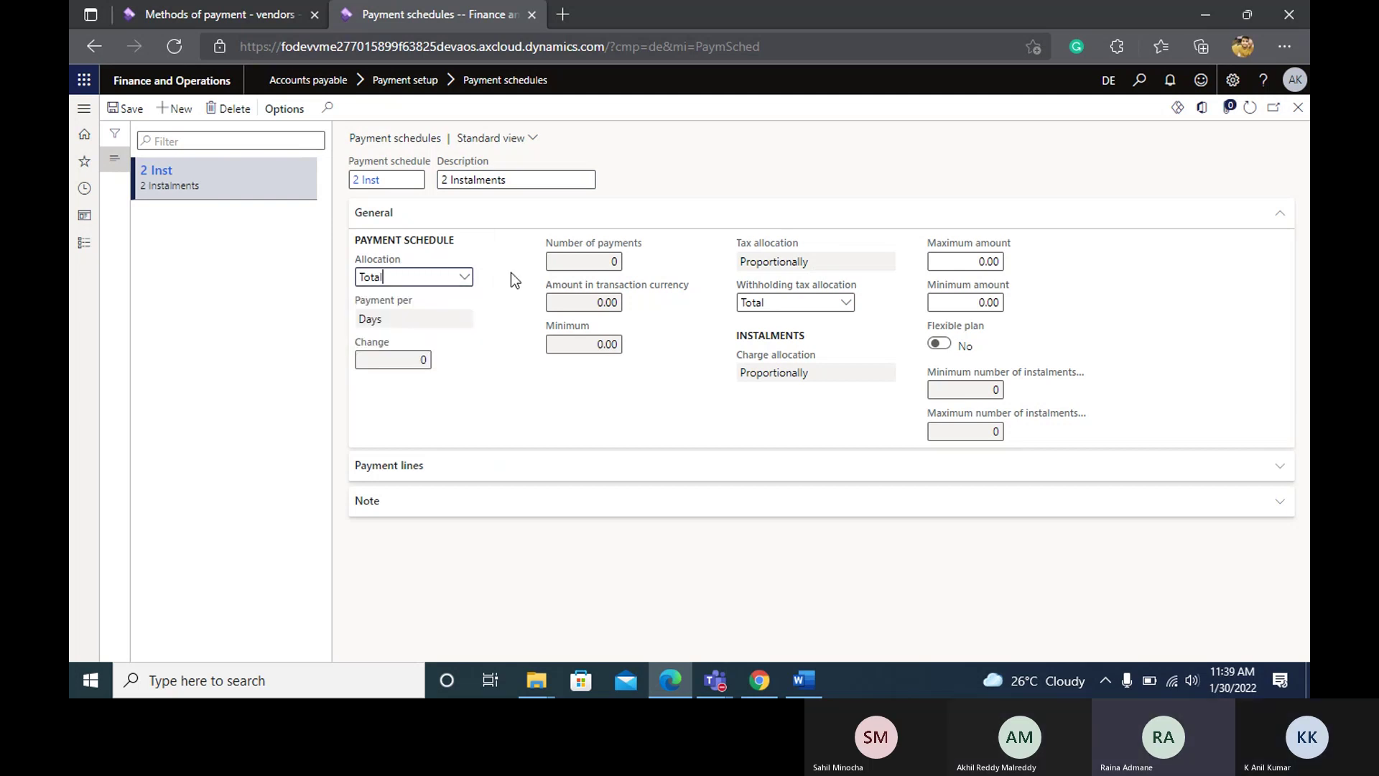
click(466, 280)
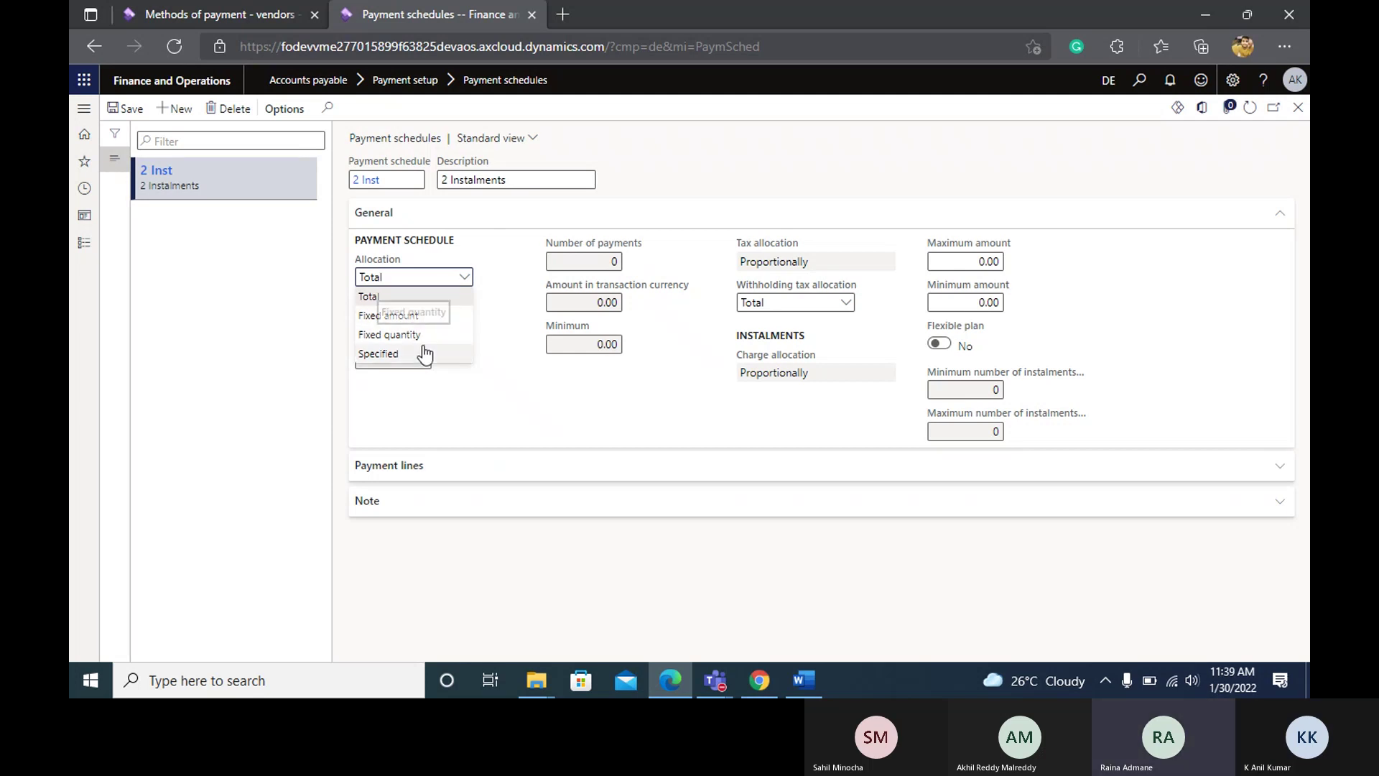
click(491, 305)
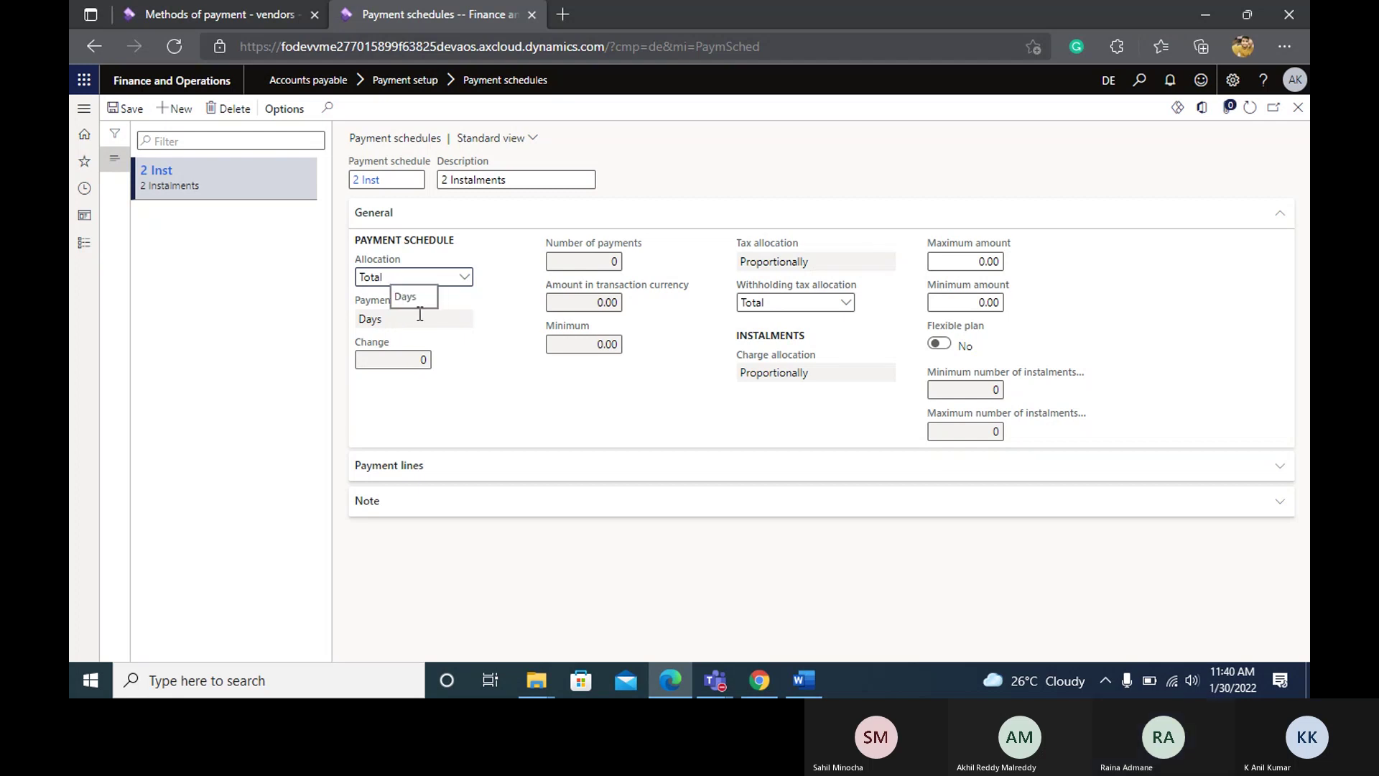
click(440, 325)
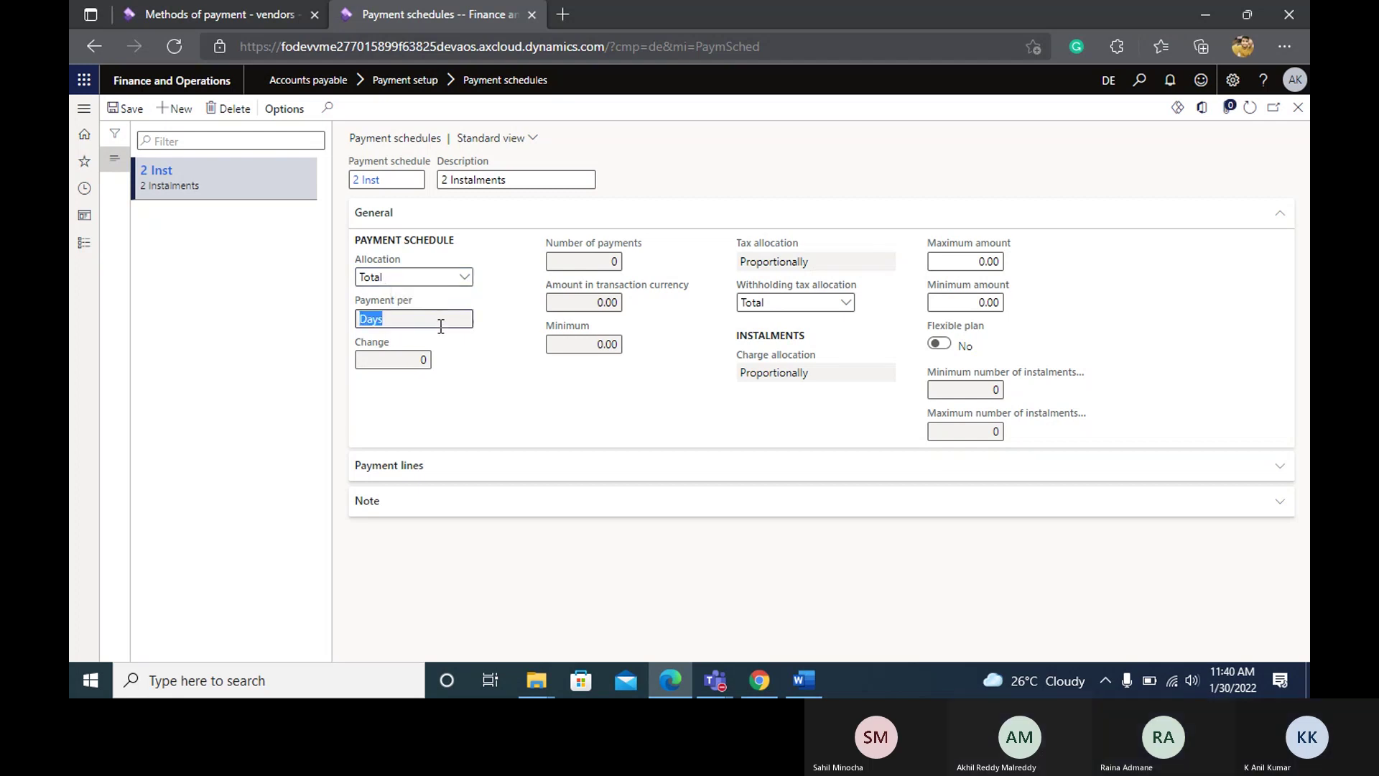
key(BackSpace)
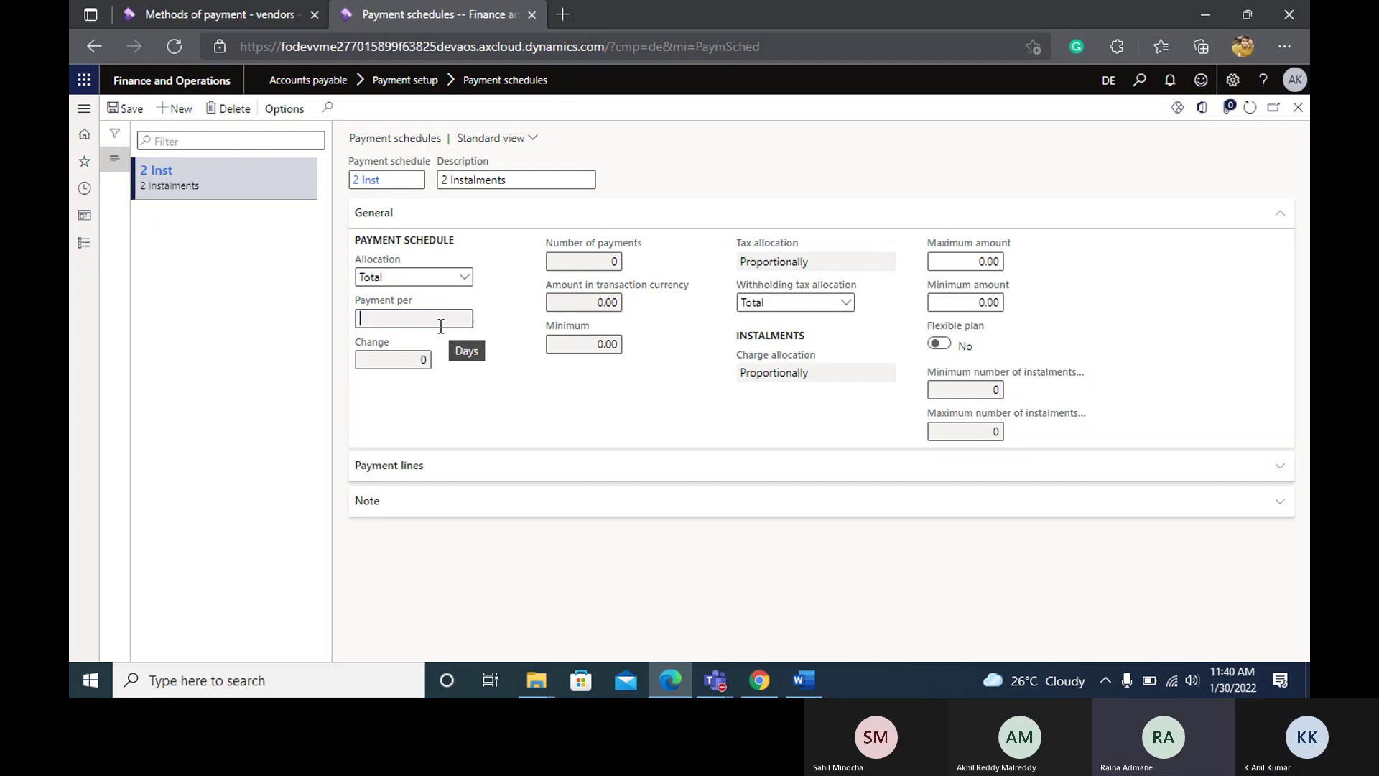
text(Mont)
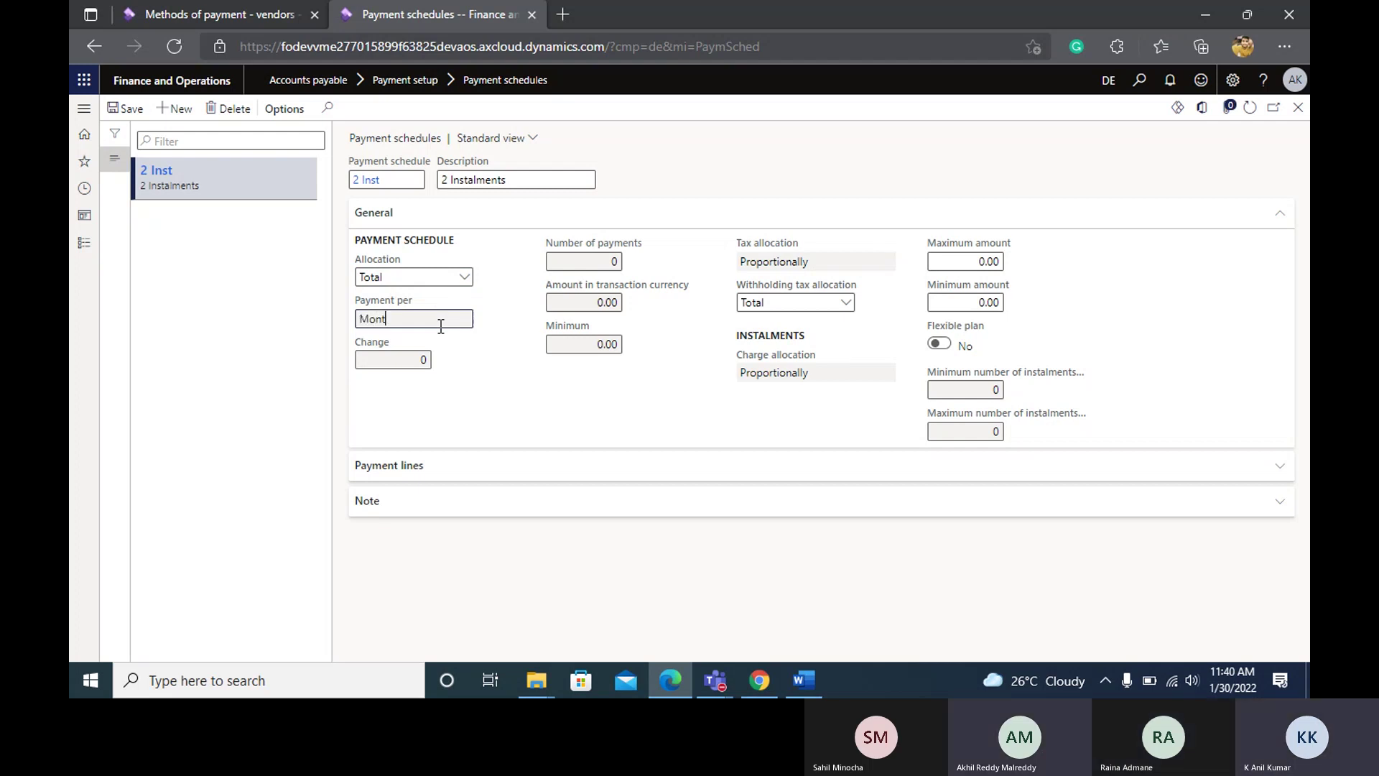
text(h)
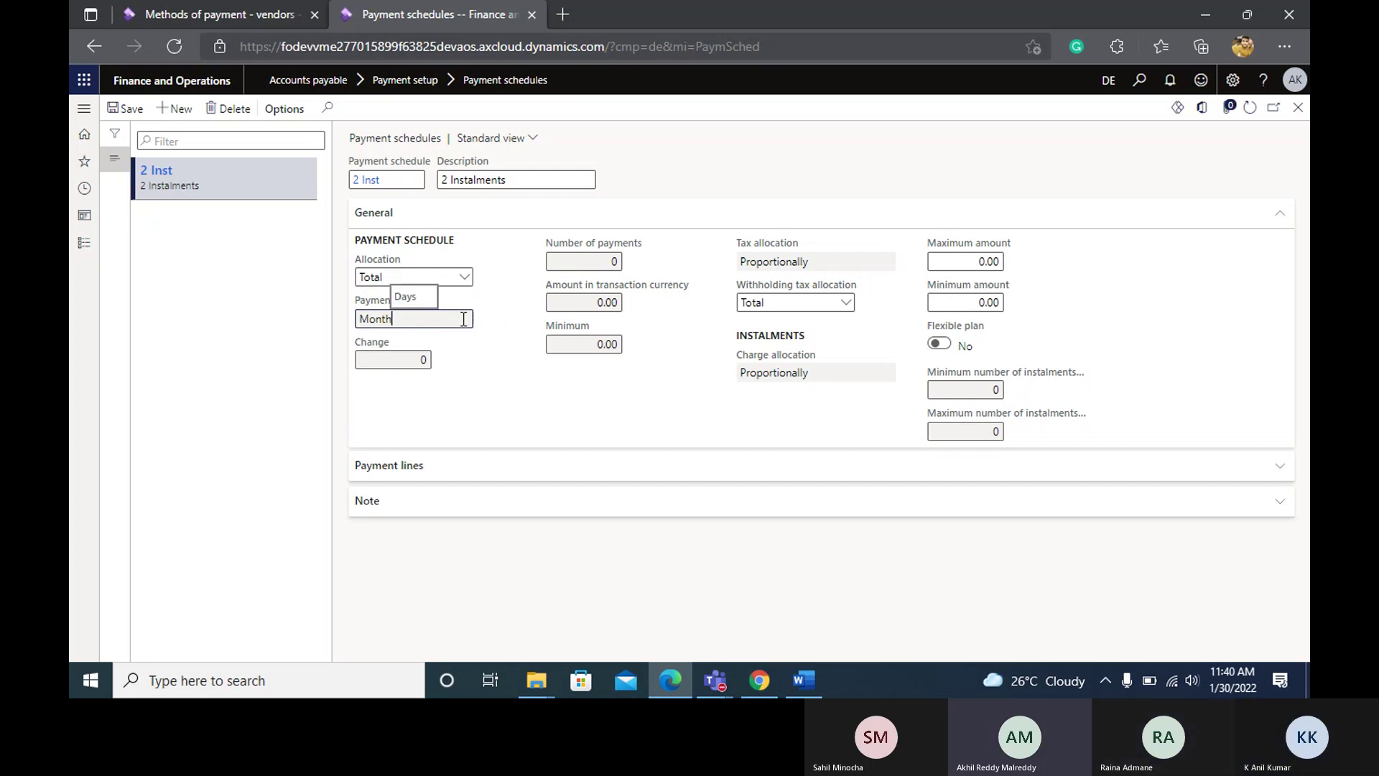
click(494, 358)
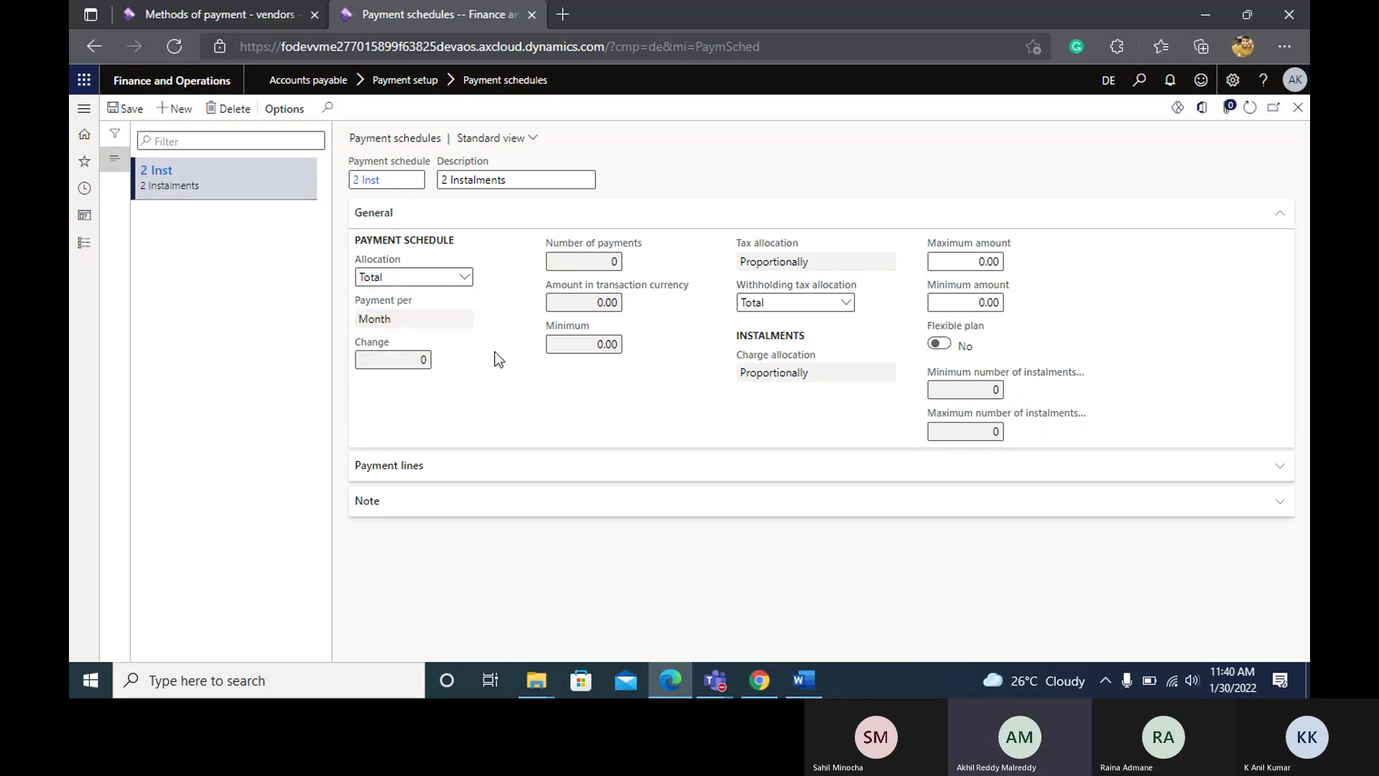
click(466, 280)
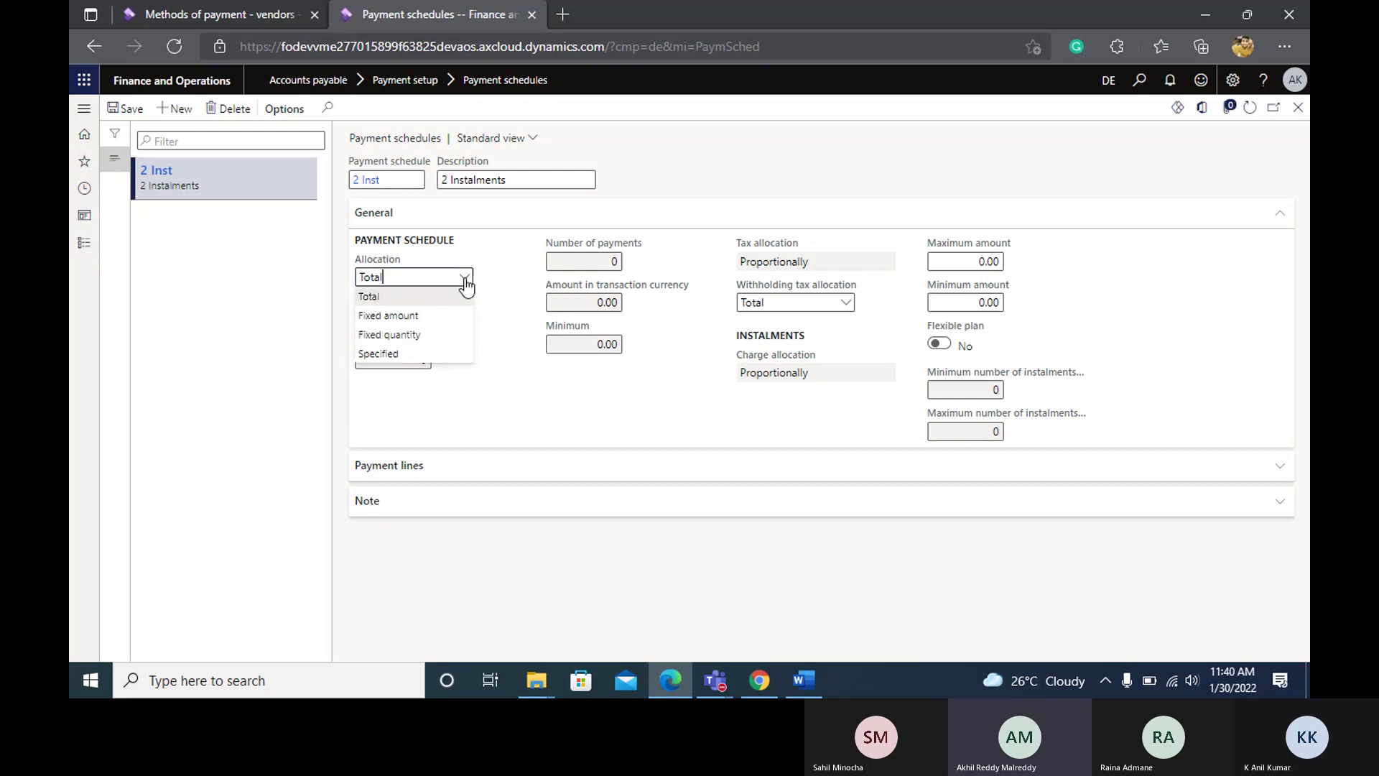
click(465, 280)
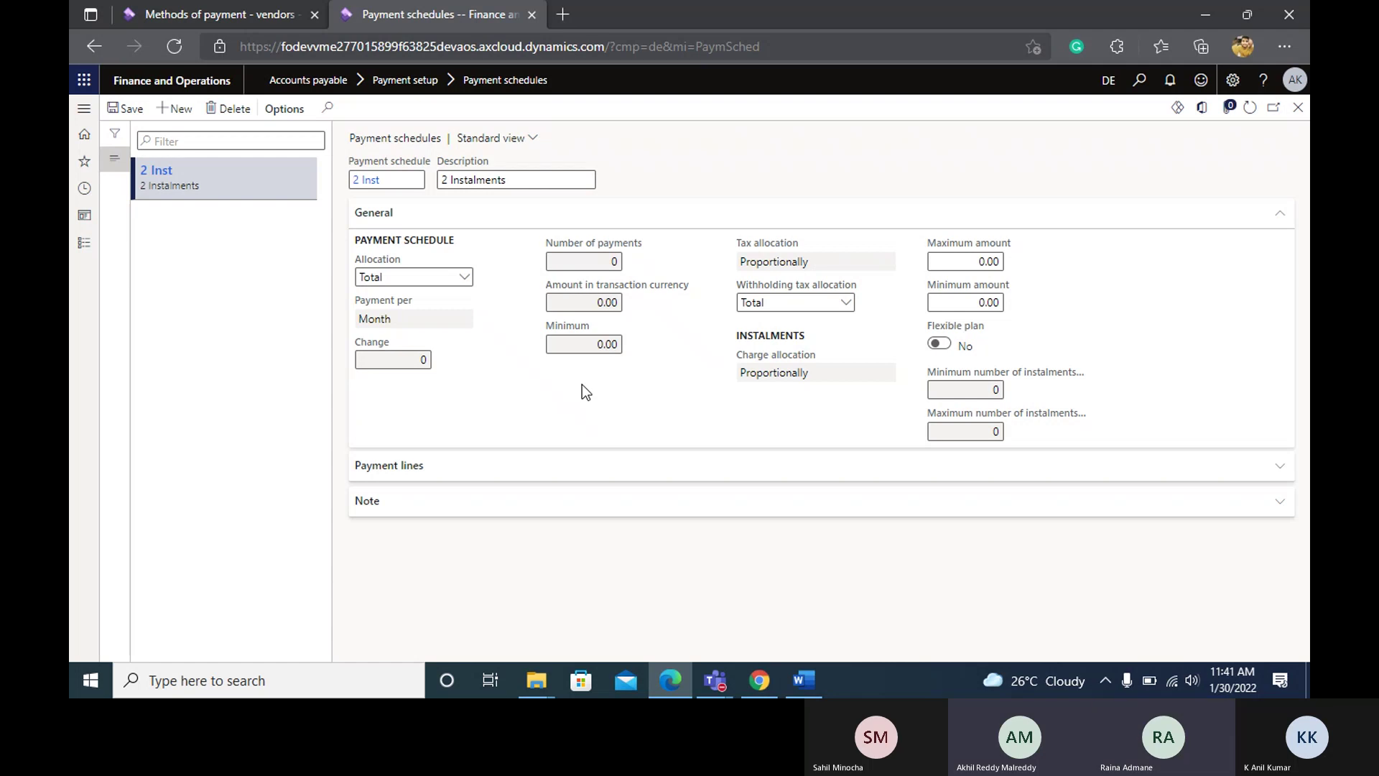
Expand the Payment lines section of 2 Inst, which shows no lines yet.
click(563, 475)
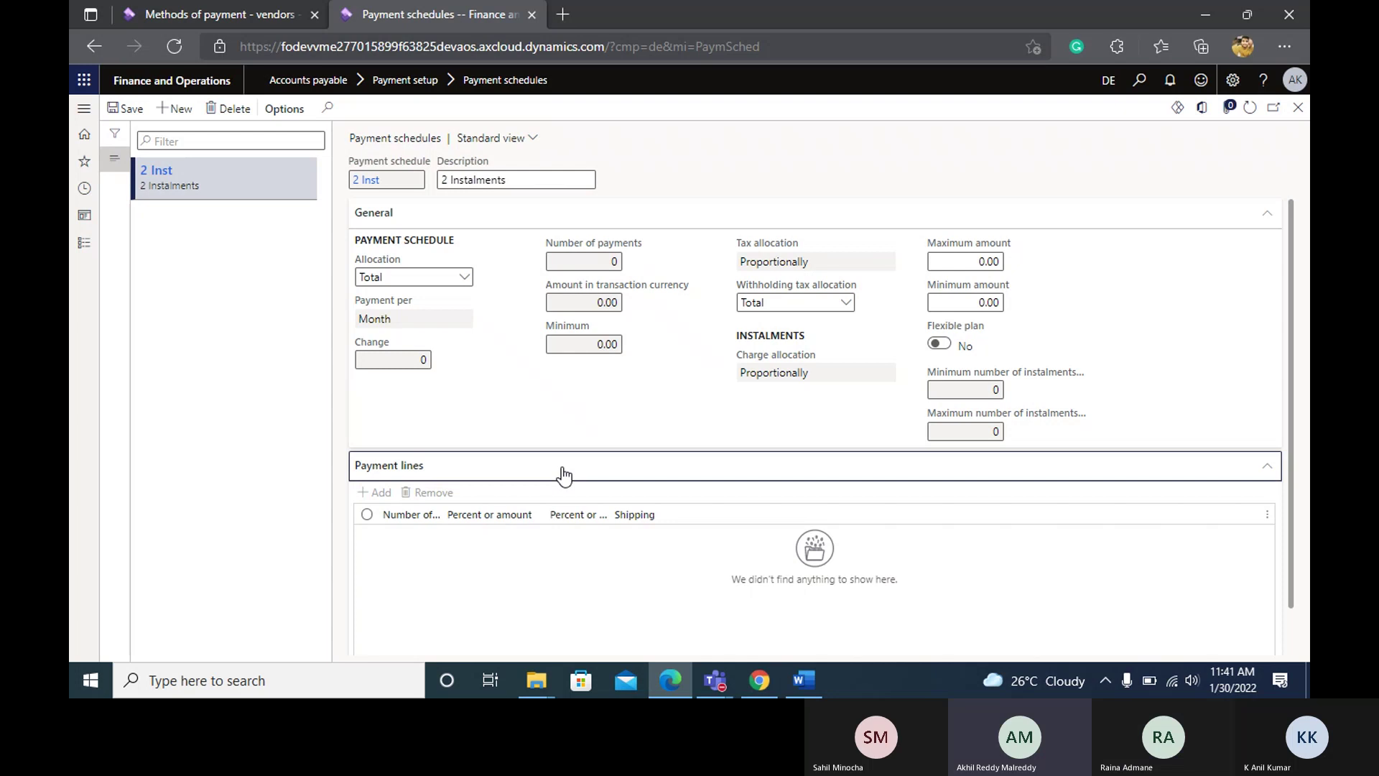
scroll(563, 475, down, 1)
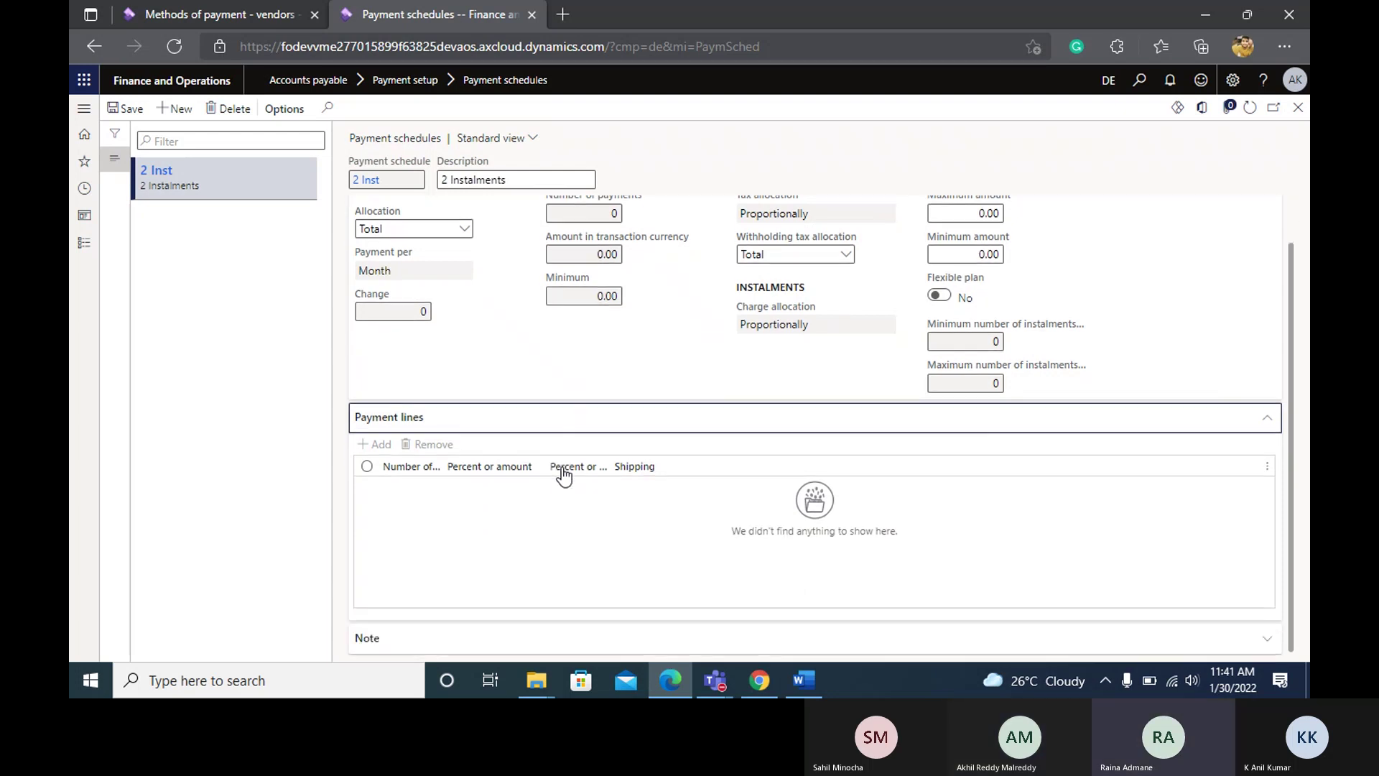
click(120, 106)
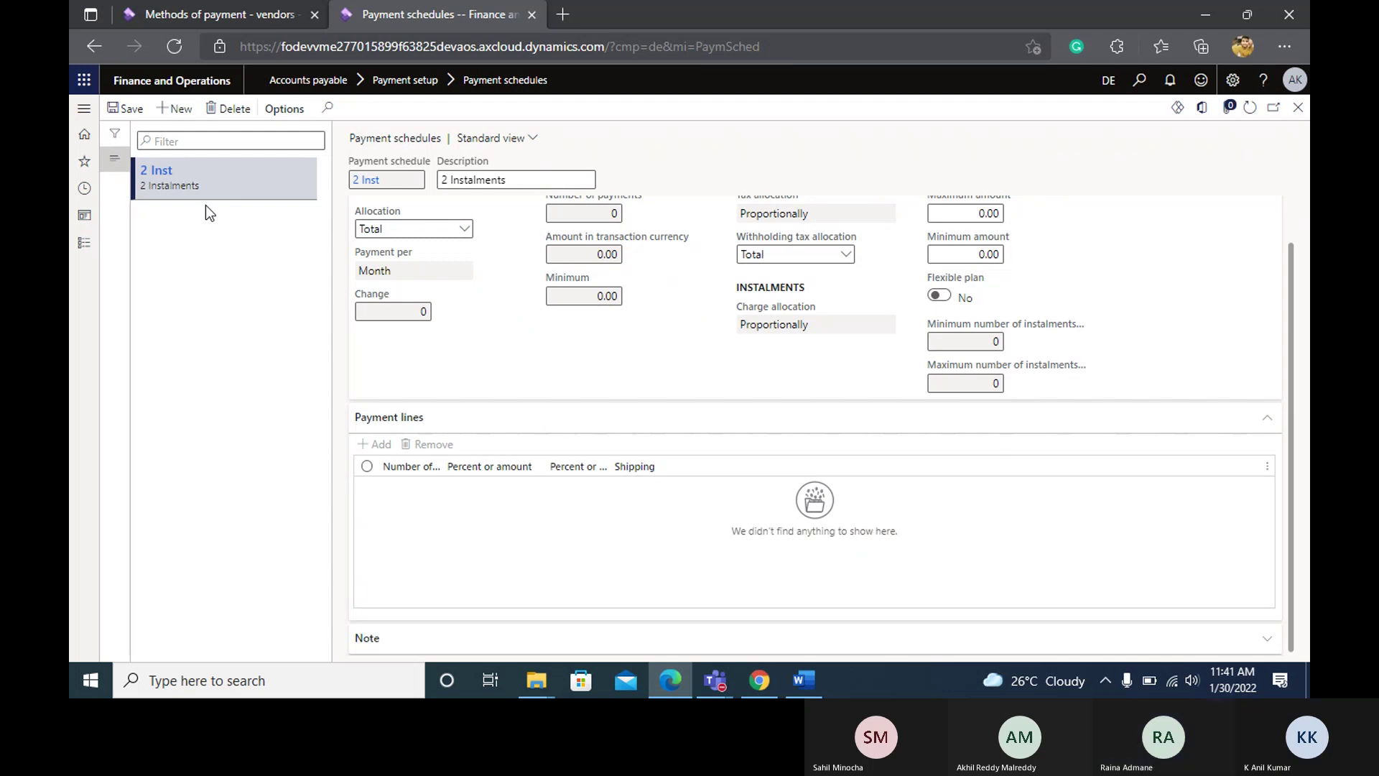
Set the allocation to Fixed amount and the payment period to Months.
scroll(602, 332, up, 1)
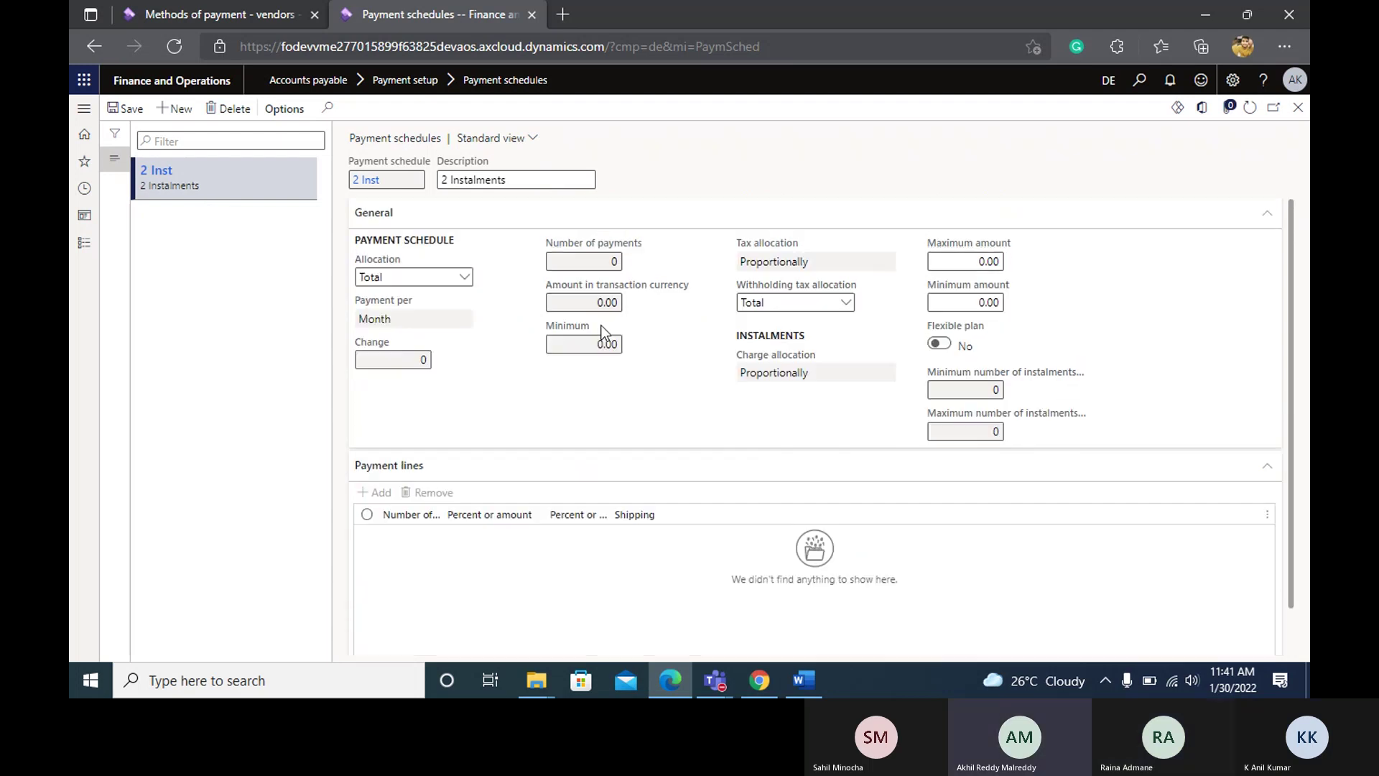
click(464, 281)
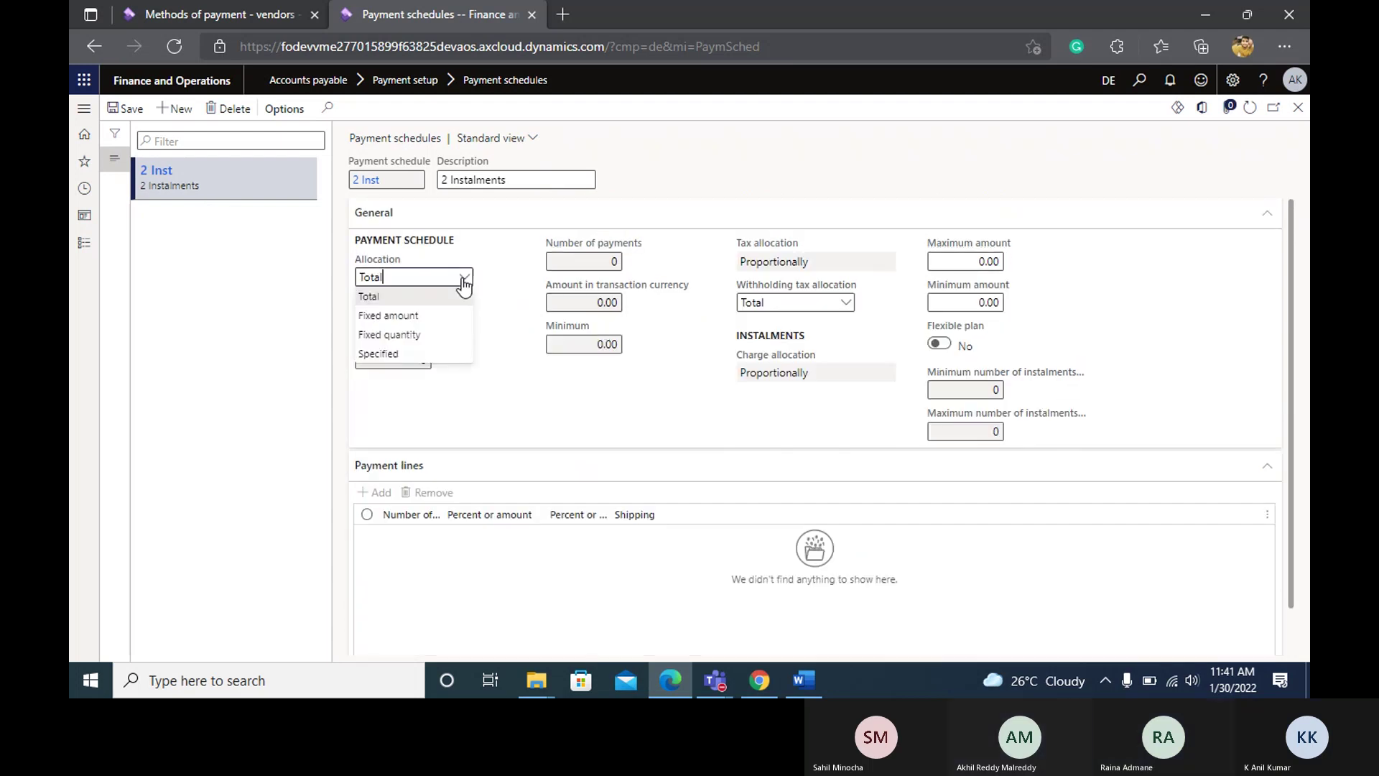
click(433, 318)
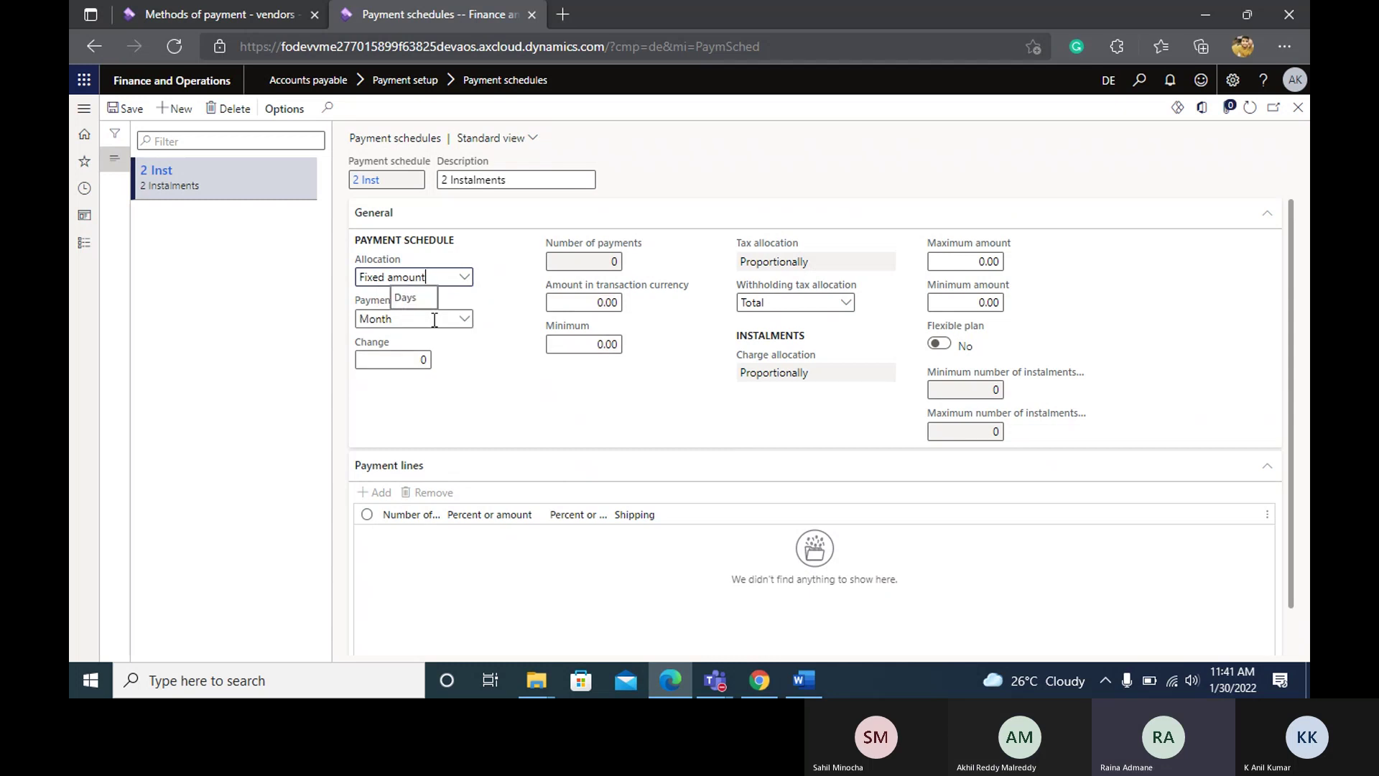
click(464, 319)
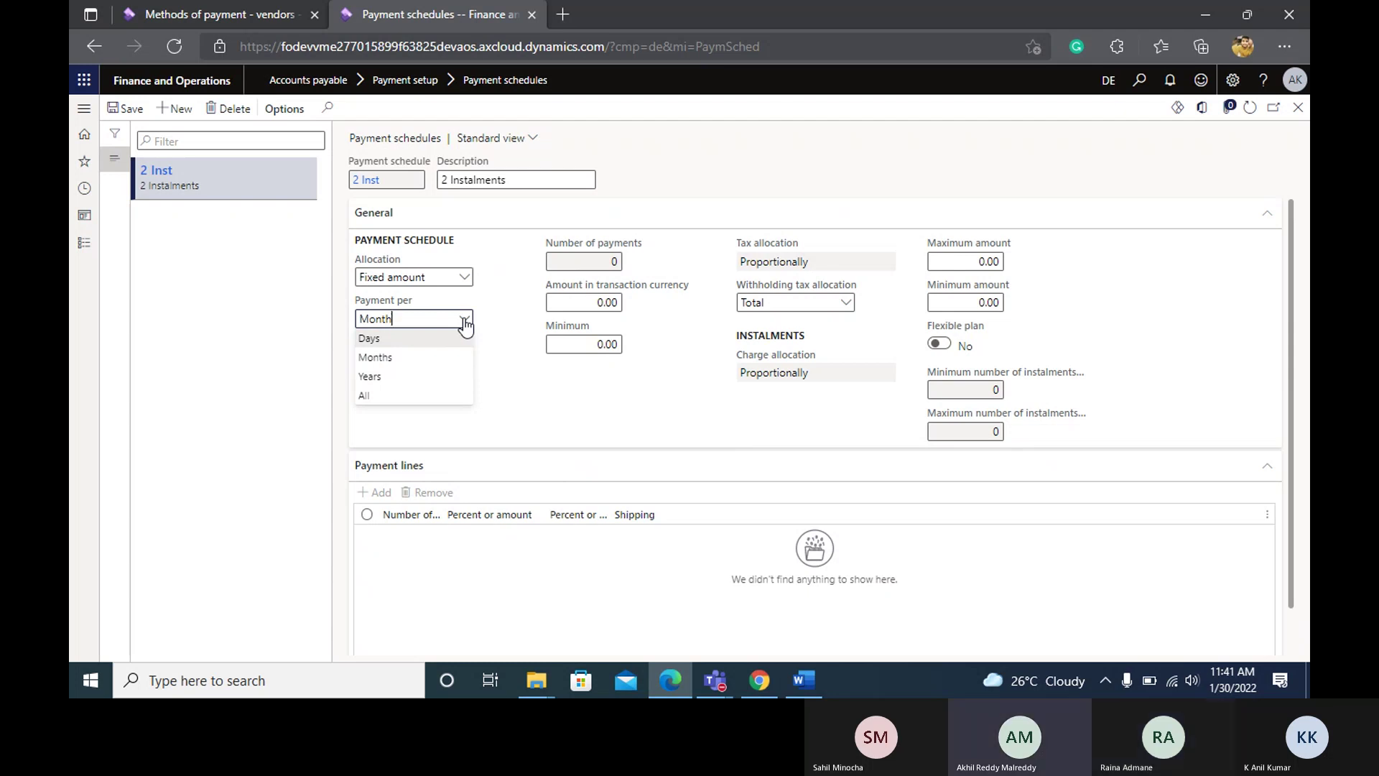
click(444, 357)
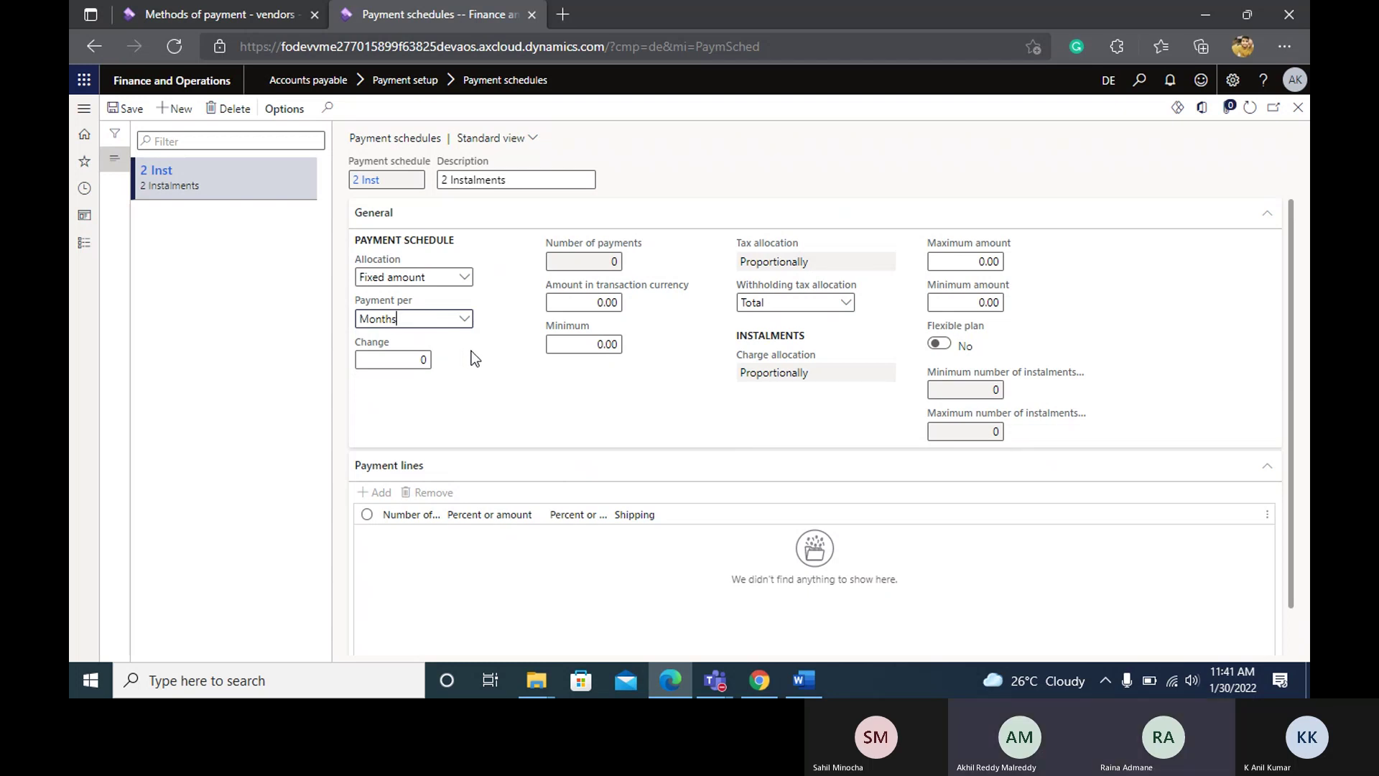
Enter 1 as the Change value and select the Number of payments value.
click(418, 365)
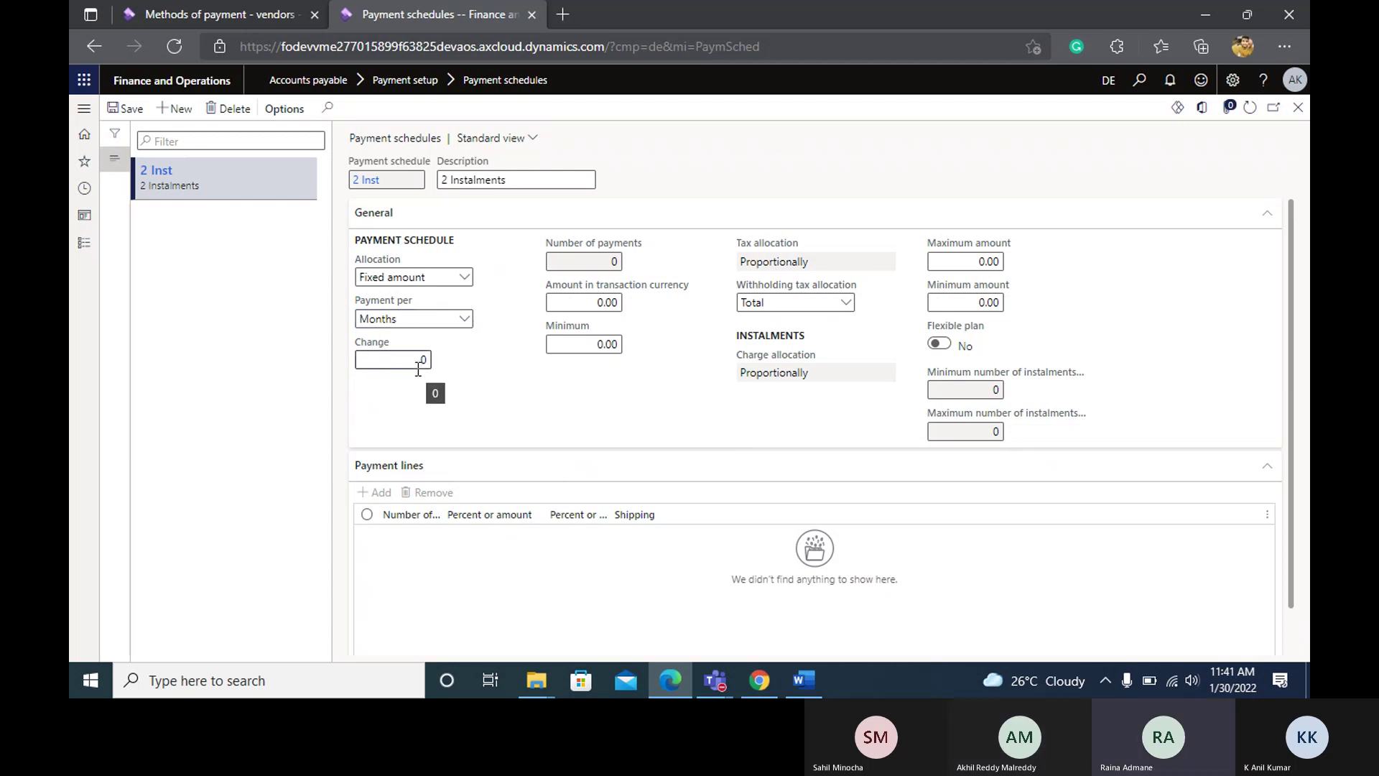
text(1)
click(479, 394)
click(609, 260)
double_click(616, 260)
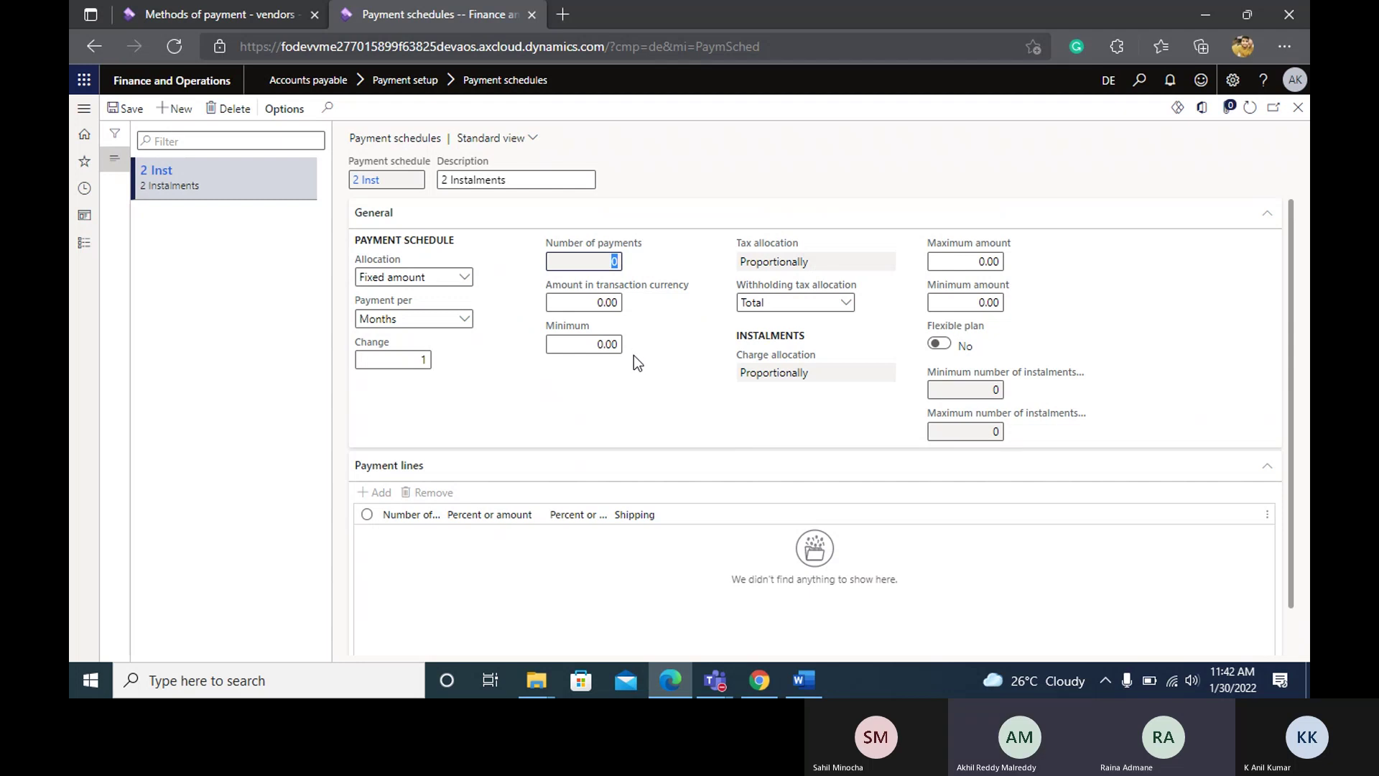
Set maximum amount 20,000.00 and minimum amount 1.00 on 2 Inst, then attempt to save.
click(130, 112)
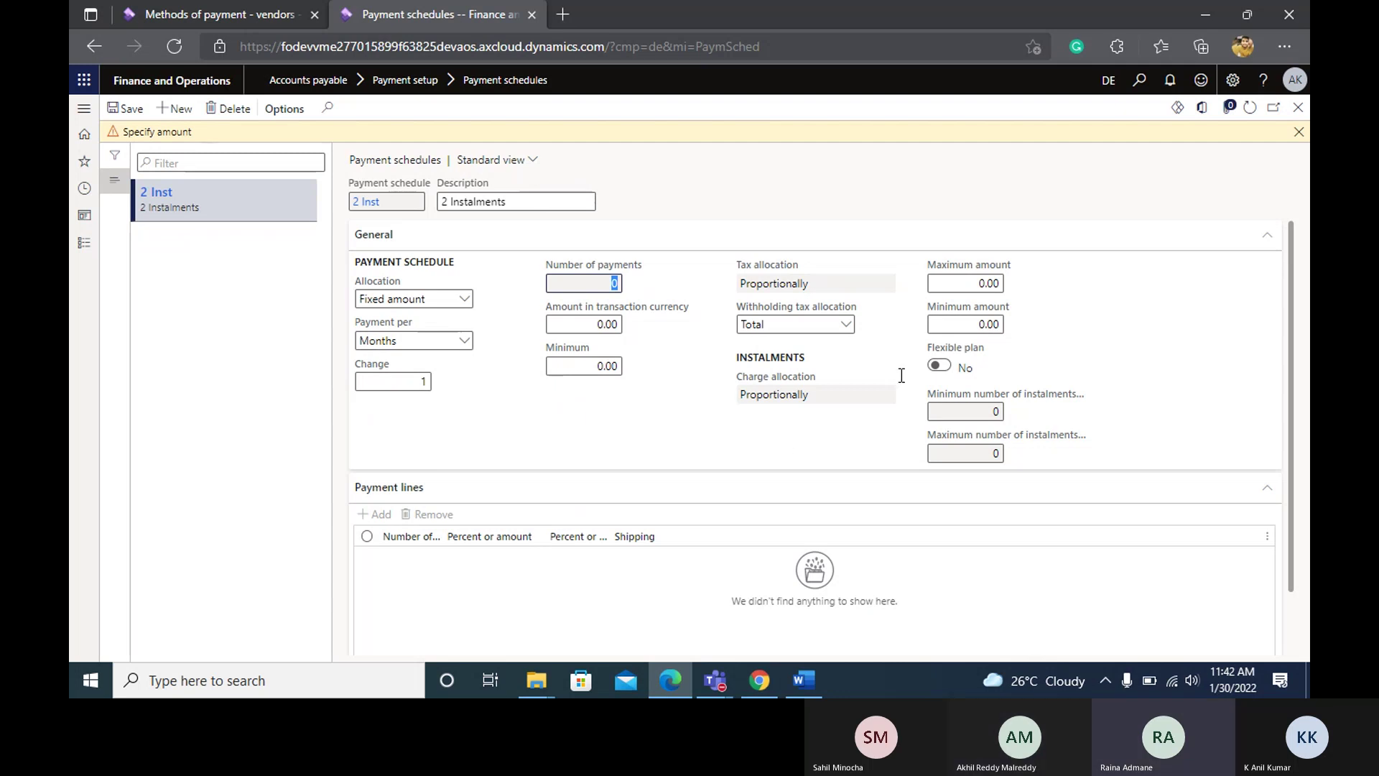
click(970, 282)
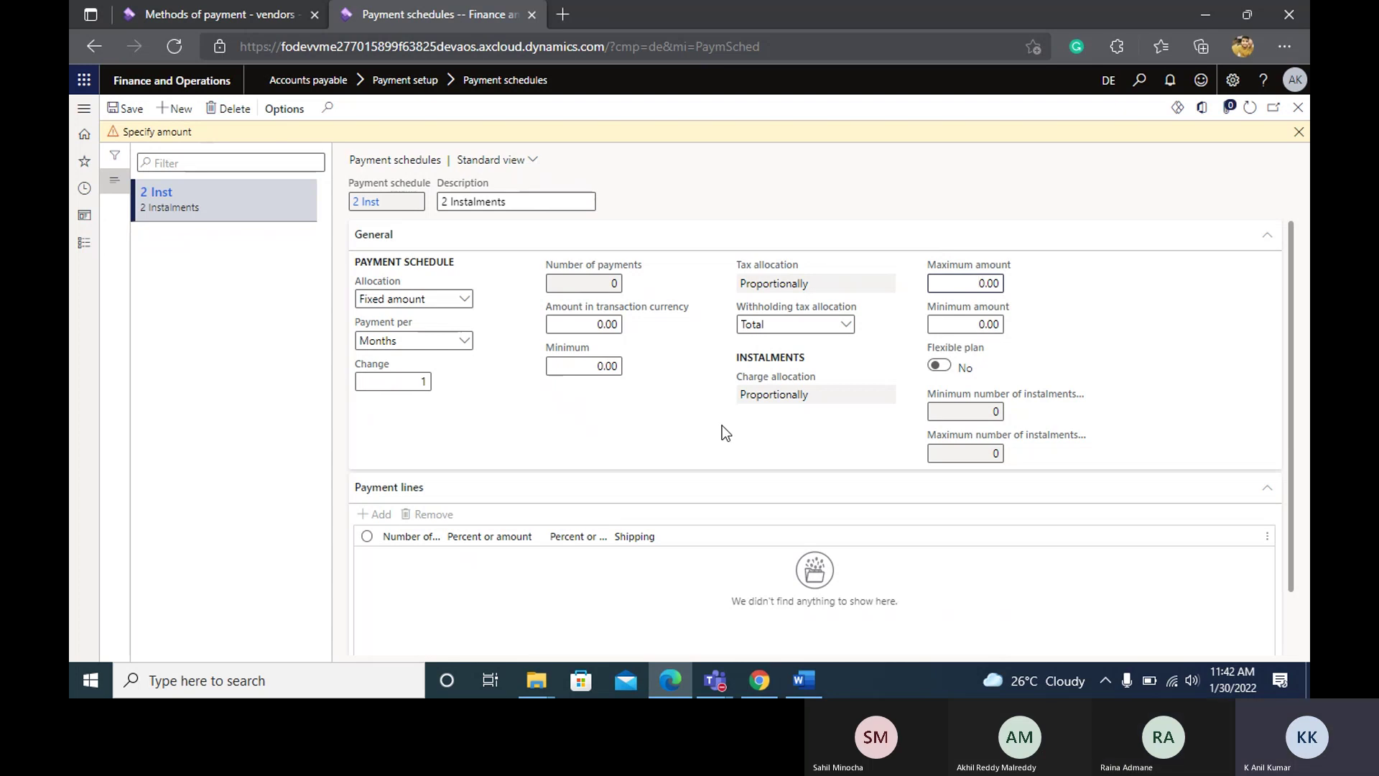
text(200)
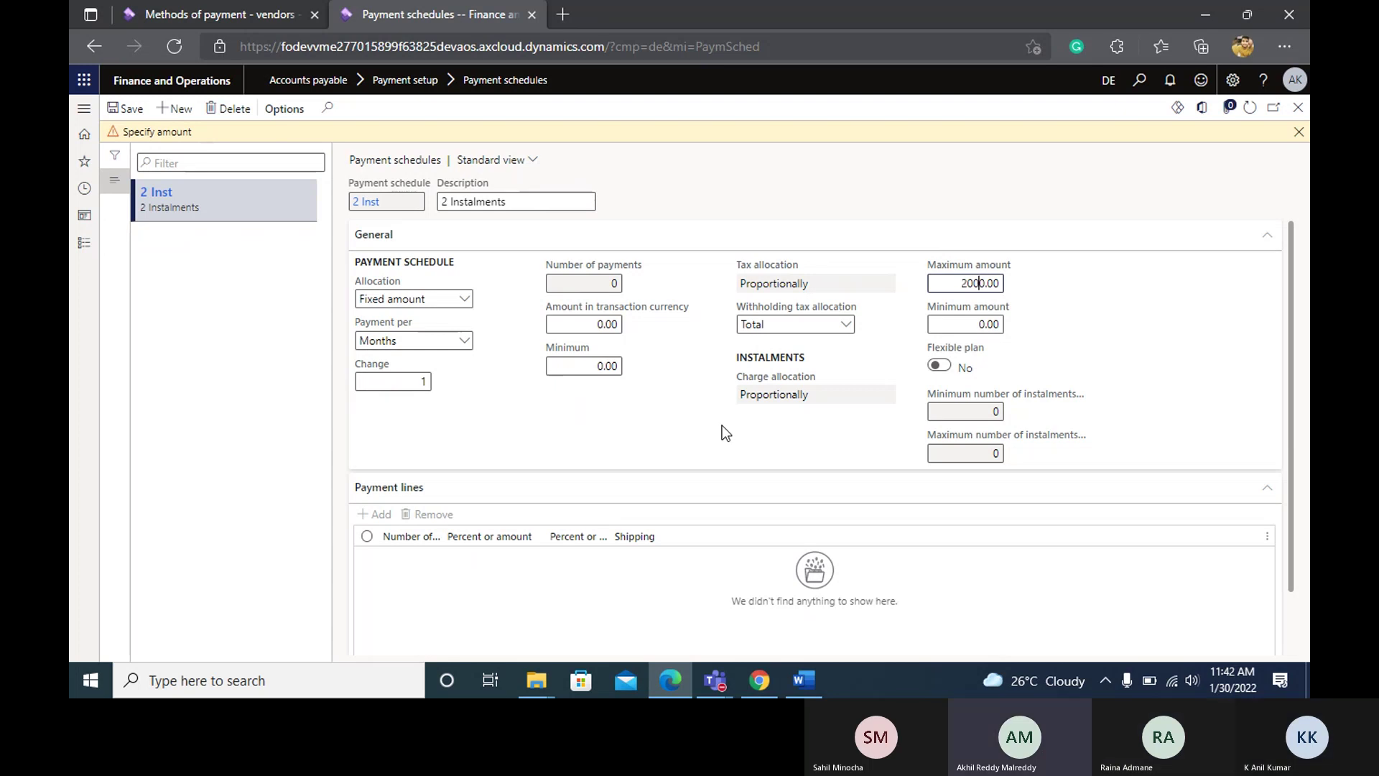
text(0)
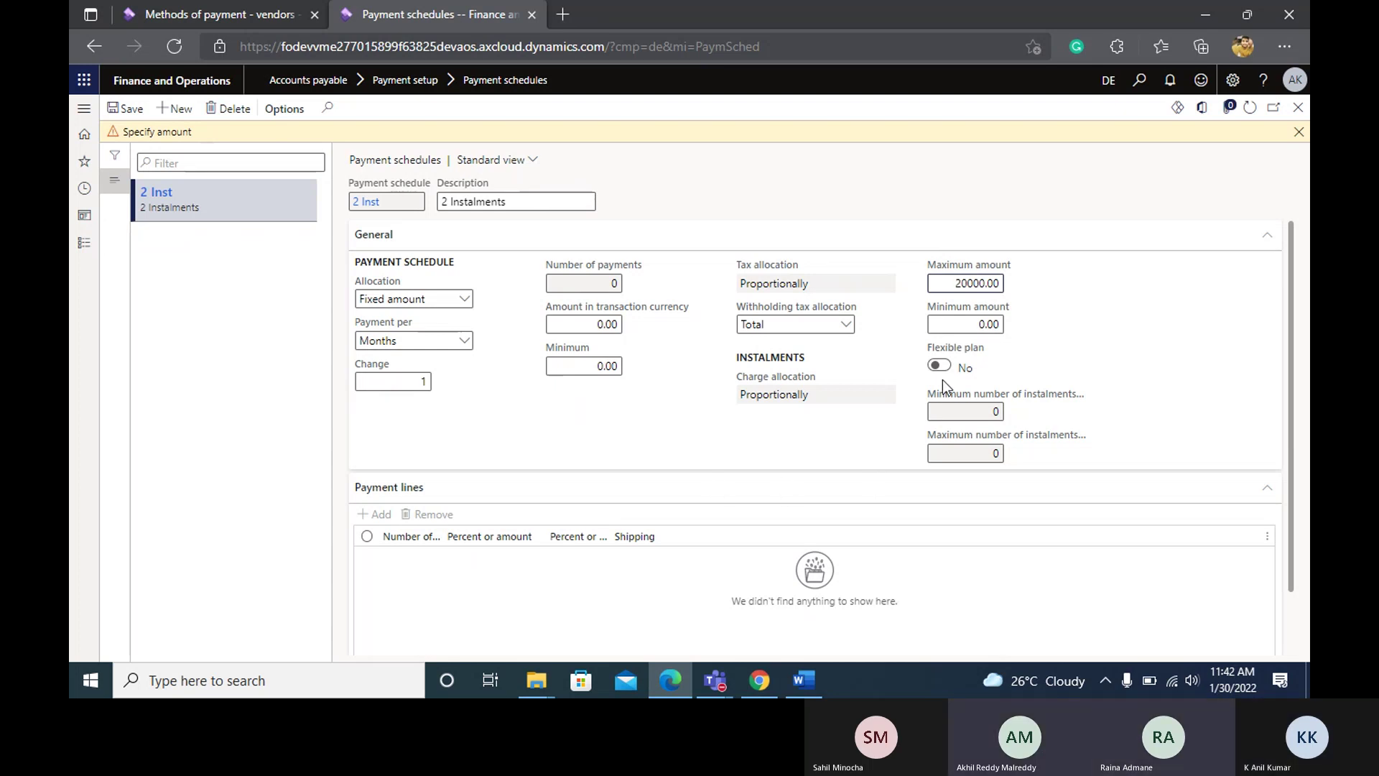
click(966, 324)
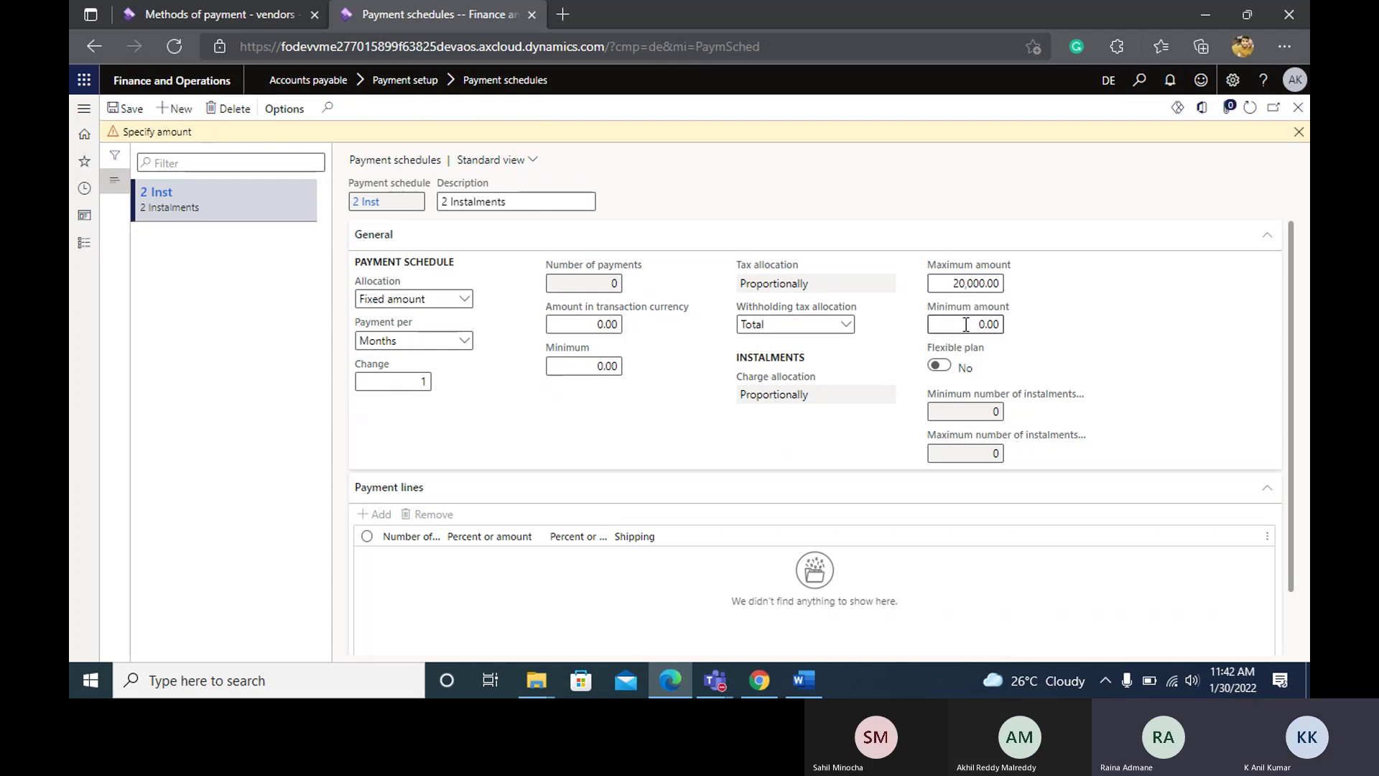
text(1000)
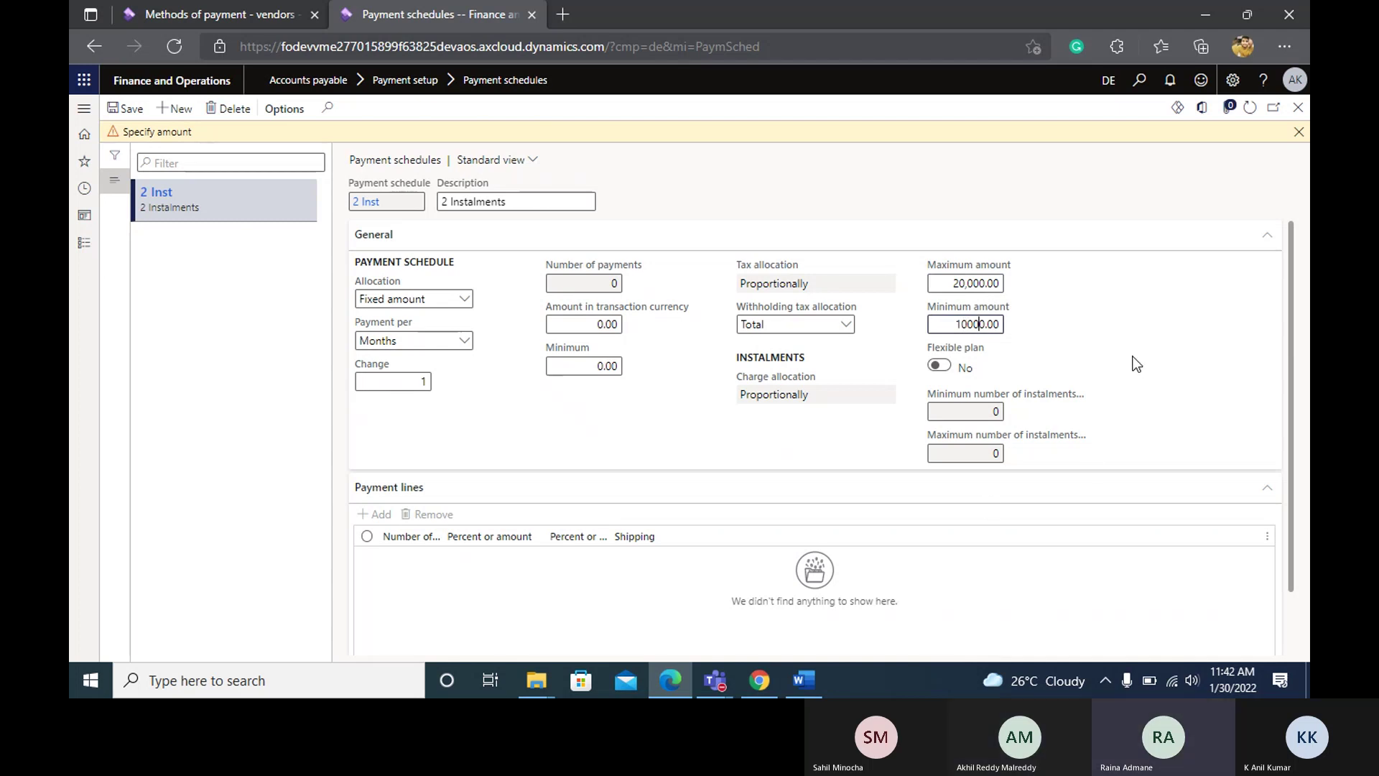
key(BackSpace)
key(BackSpace)
key(BackSpace)
key(BackSpace)
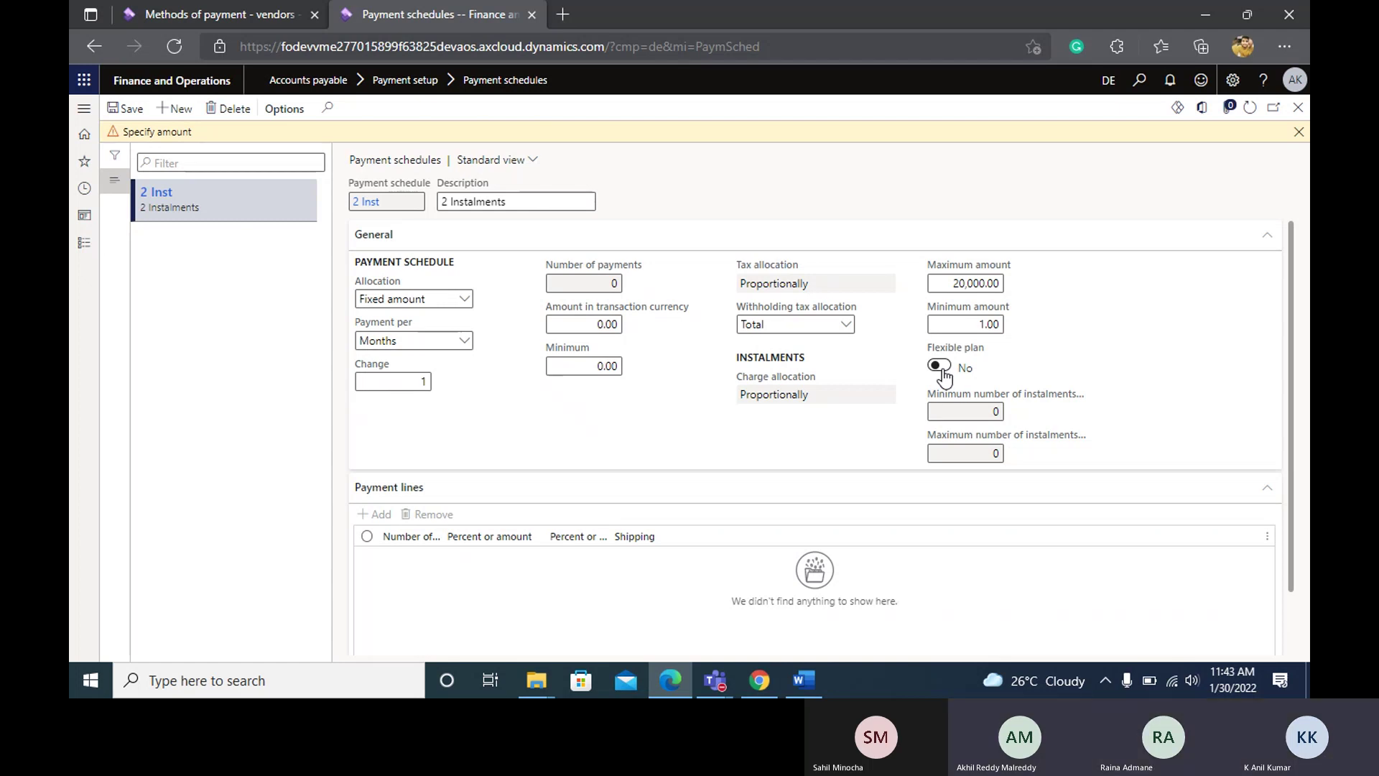
click(126, 112)
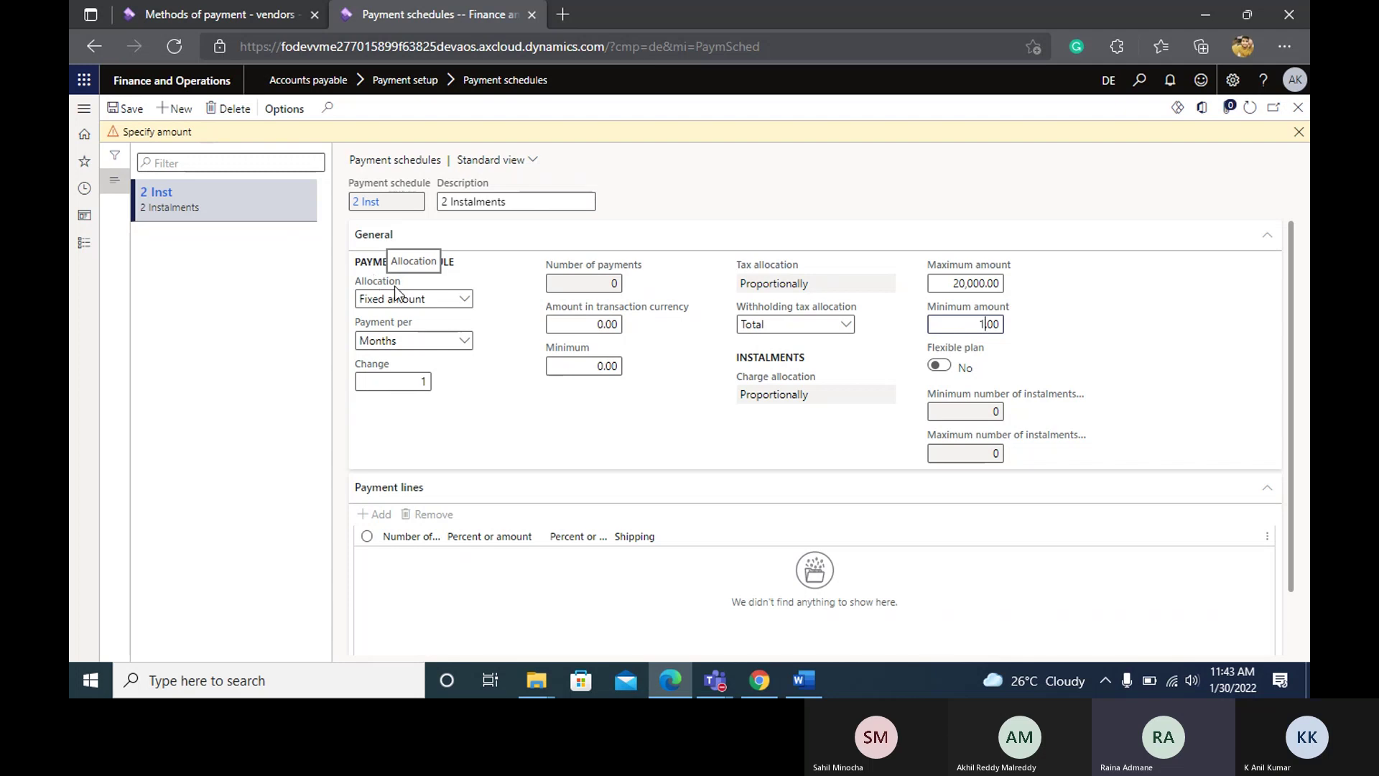
Enter 20,000.00 as amount in transaction currency and 1.00 as minimum, then save.
click(590, 325)
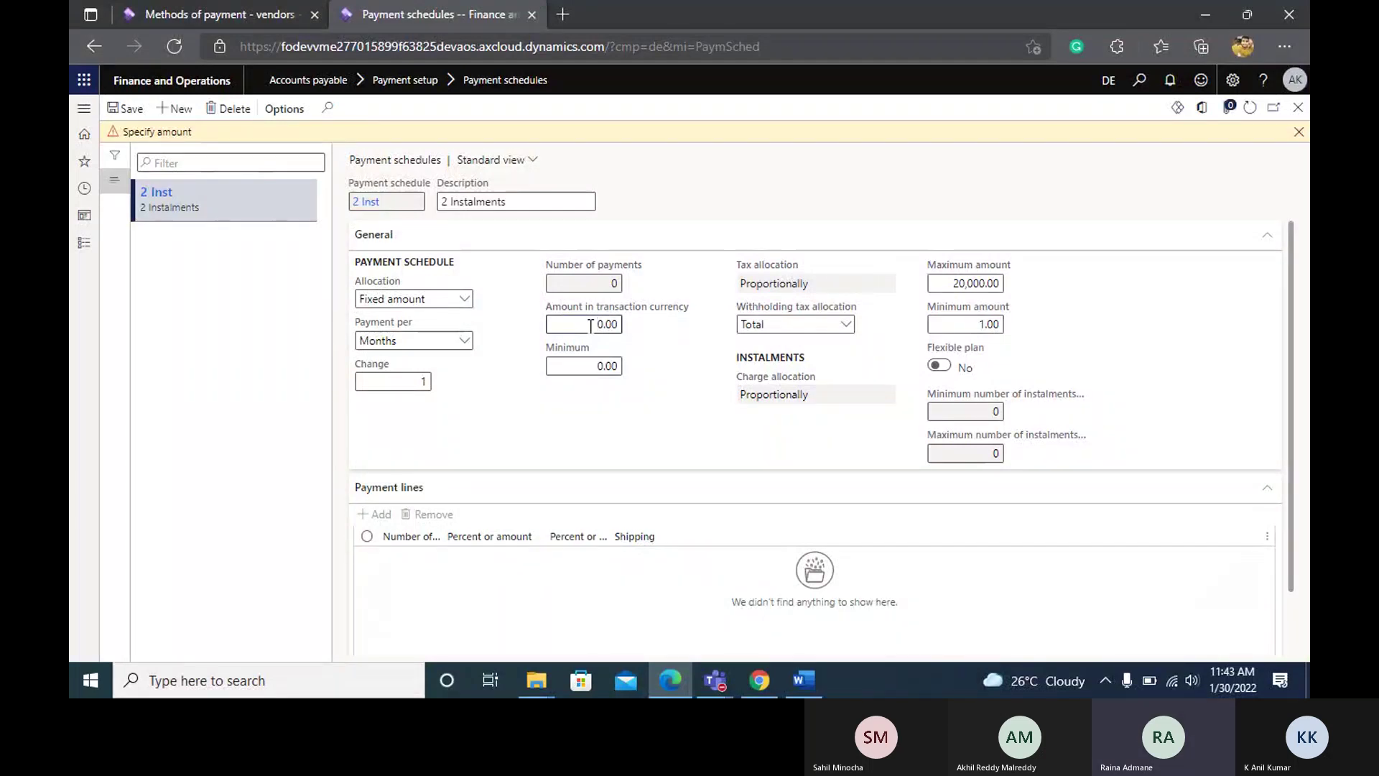
text(2000)
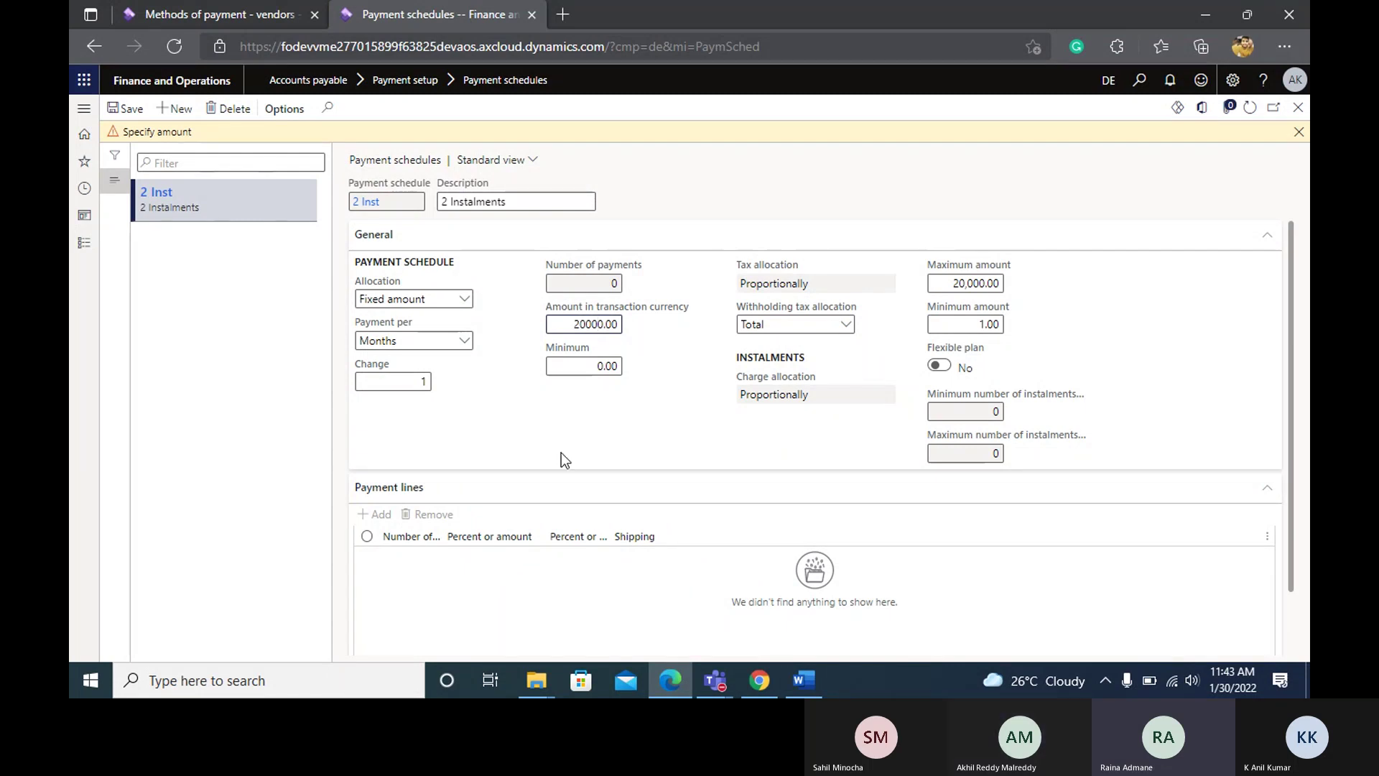
click(599, 365)
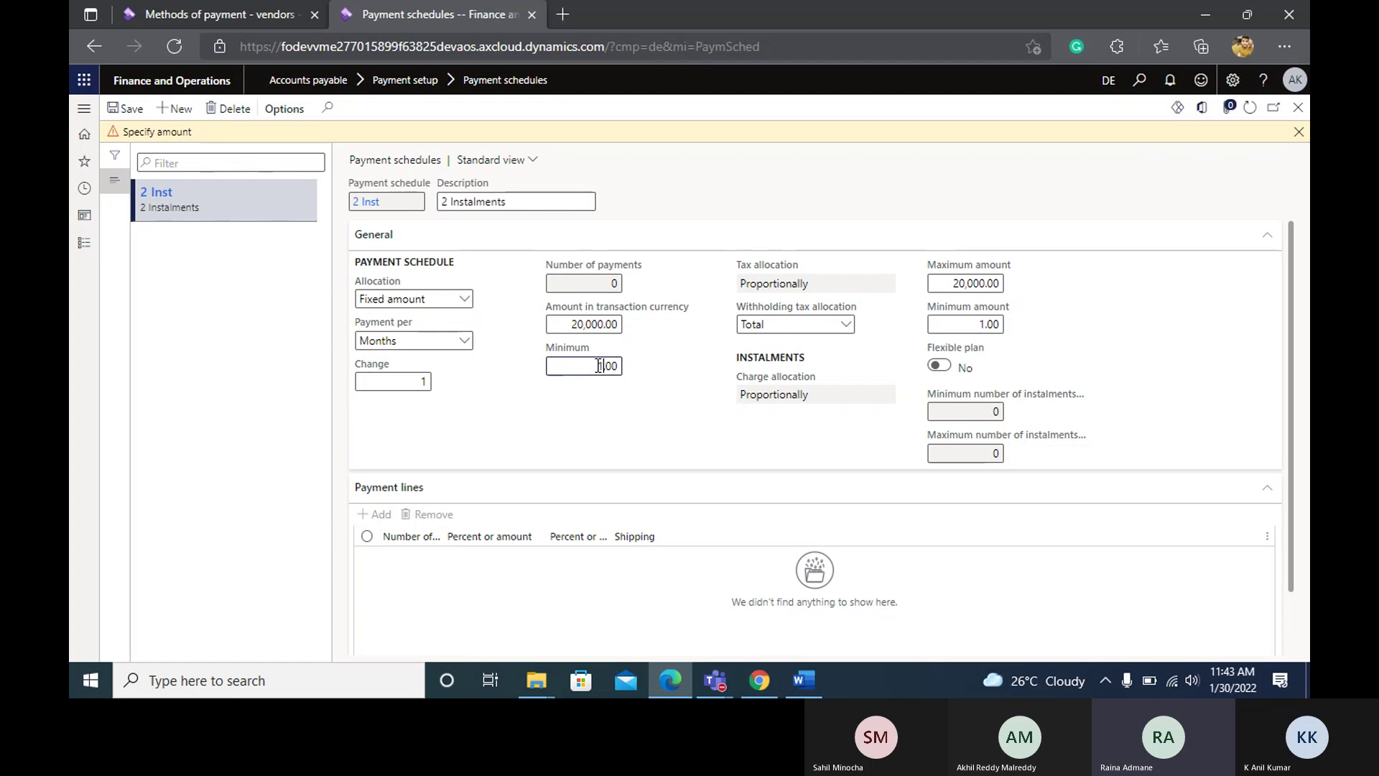
text(1)
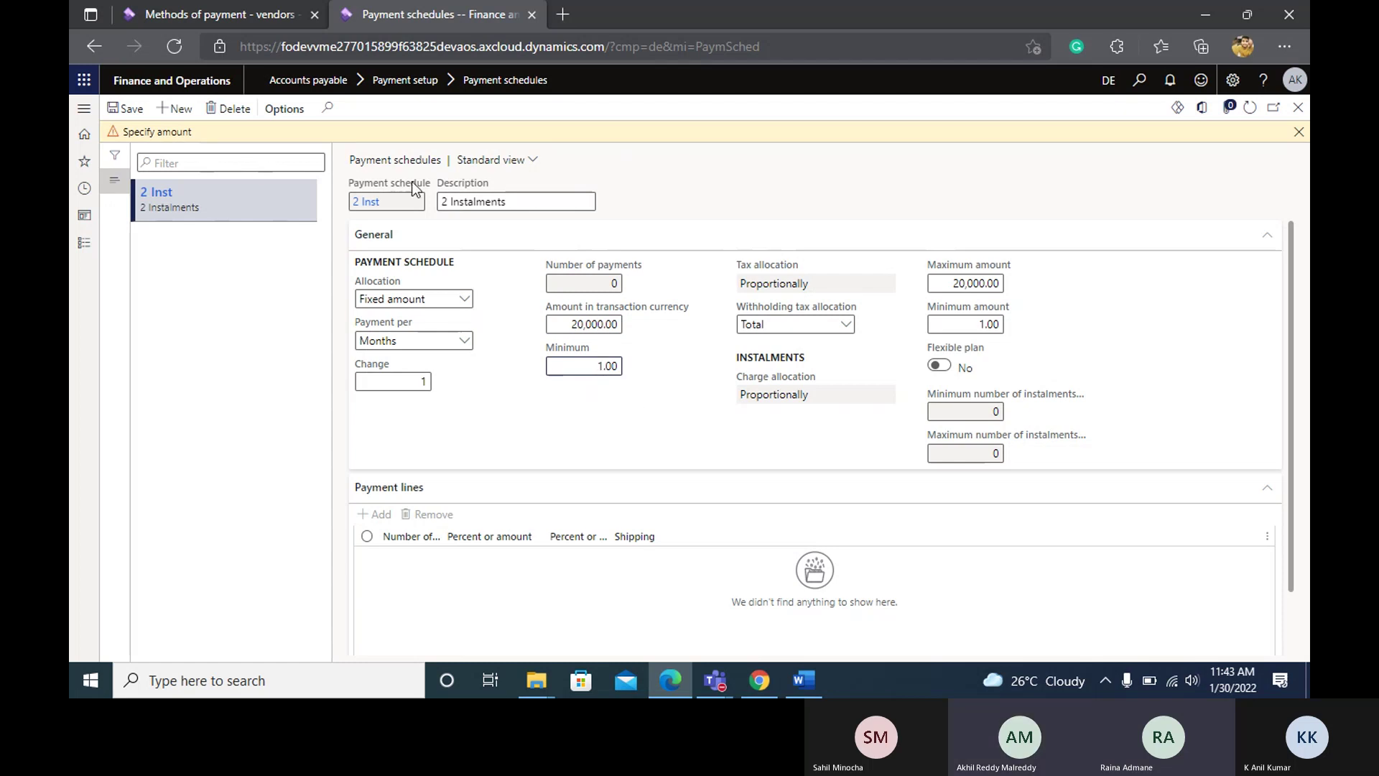
click(114, 108)
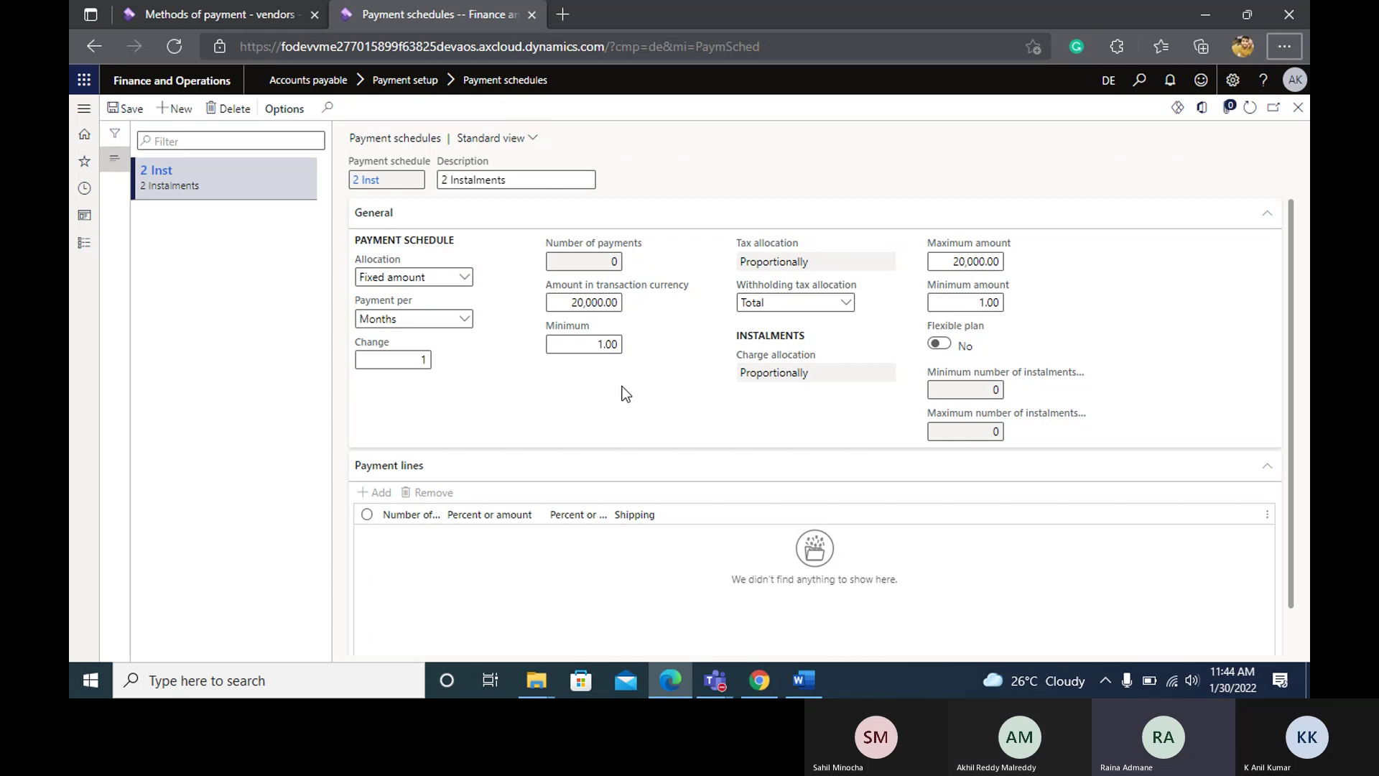
Create a new blank payment schedule with Specified allocation.
click(175, 108)
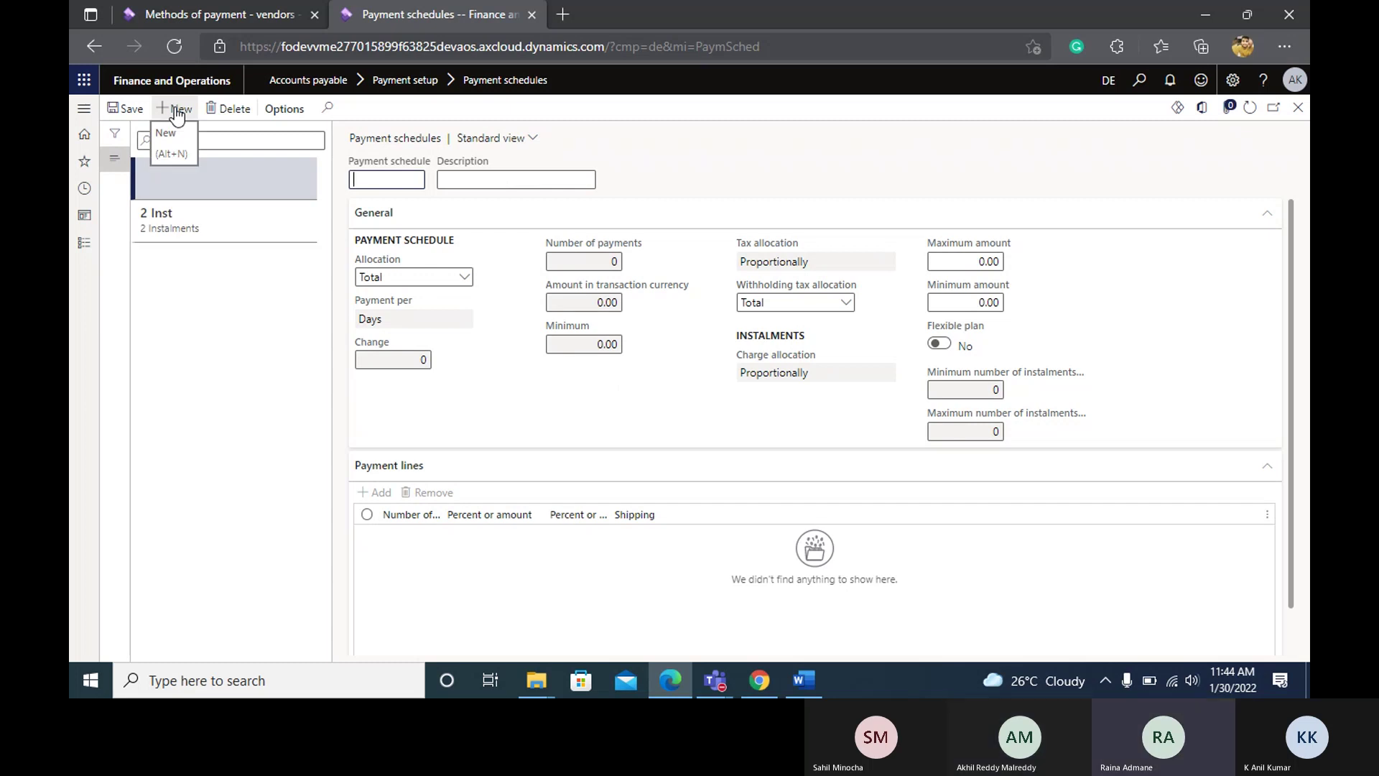
text(4)
key(BackSpace)
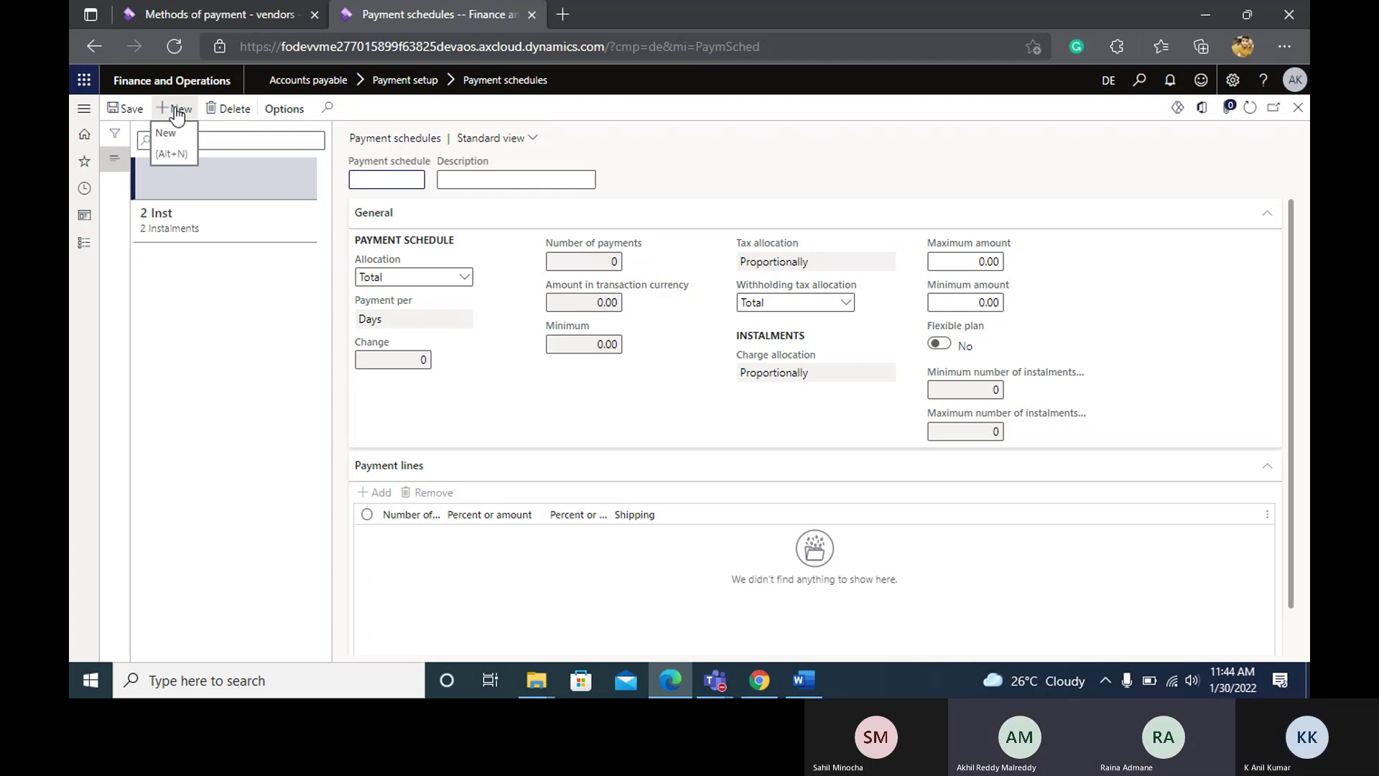
click(464, 280)
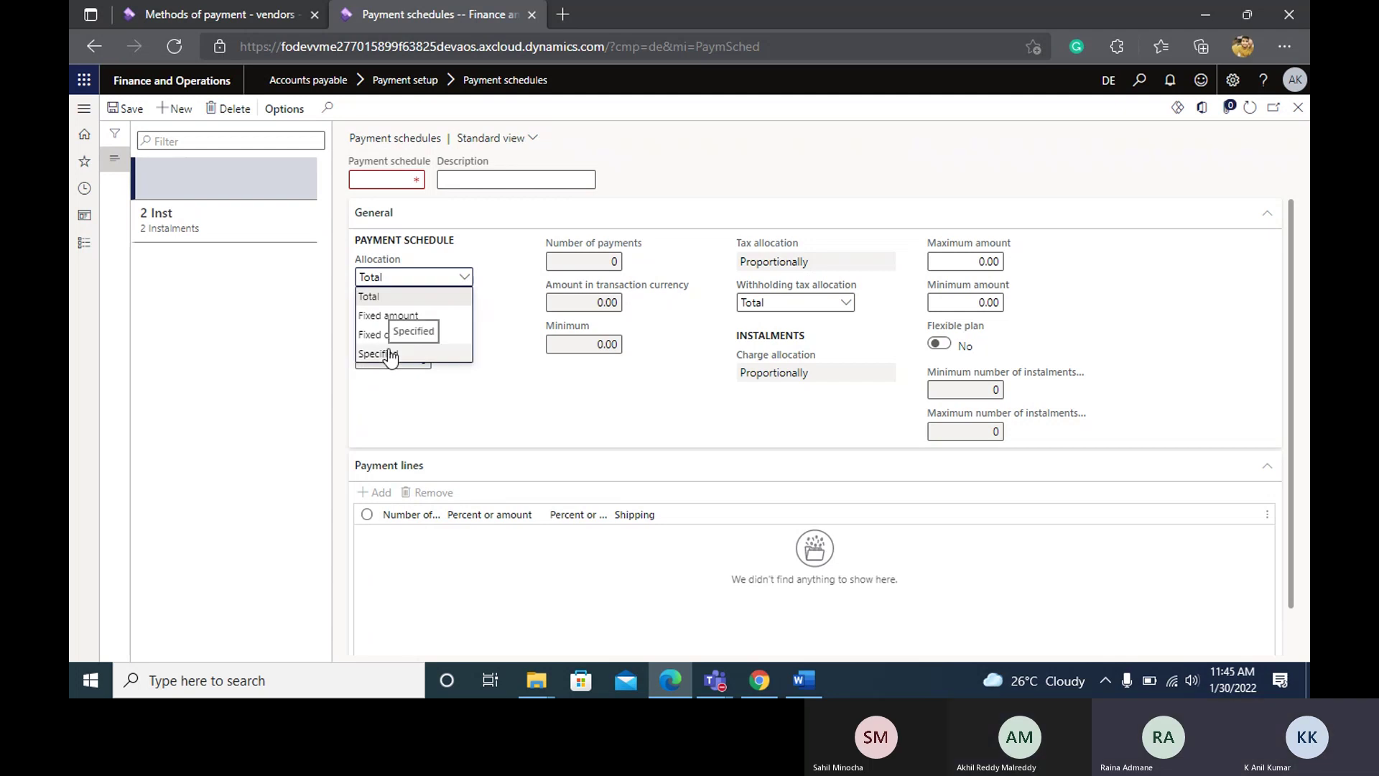
click(389, 354)
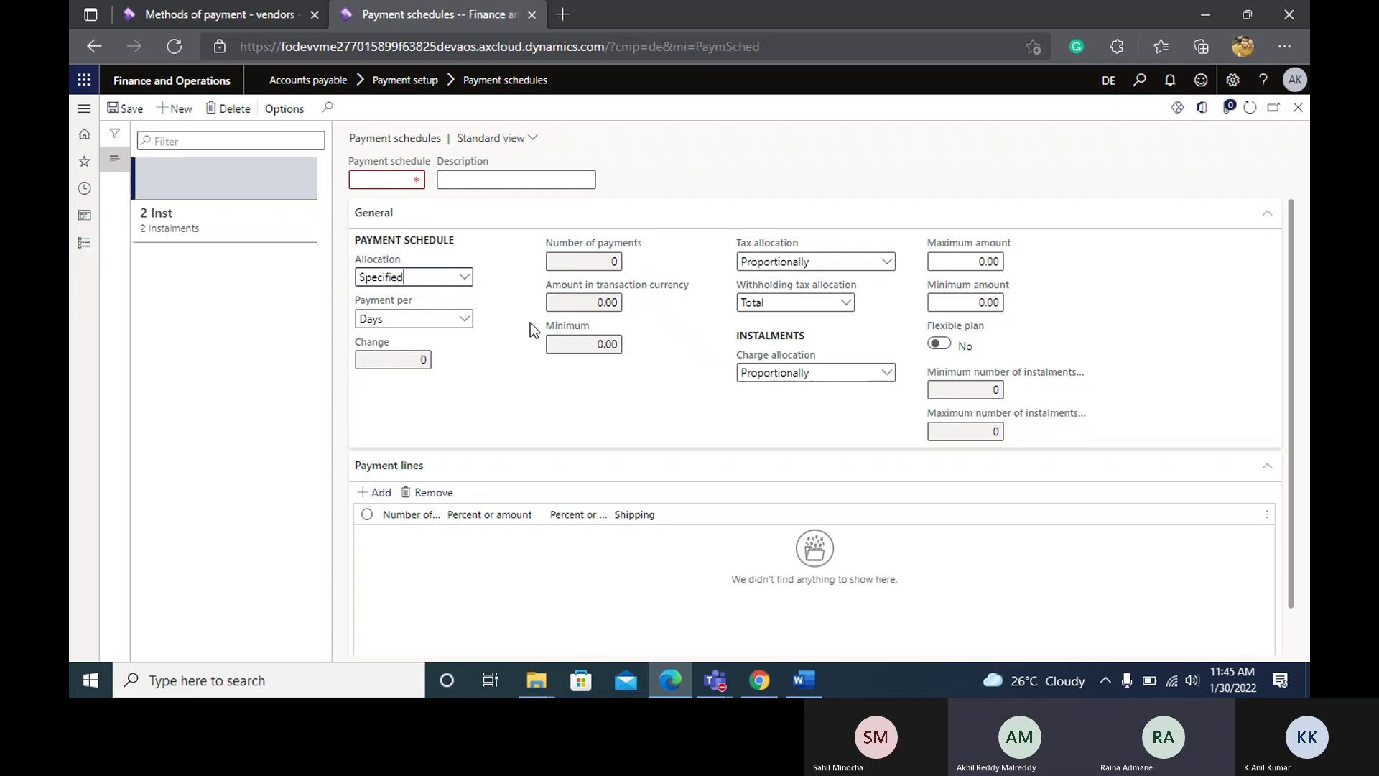
Name the new schedule 'Specified' and copy 'Specified' into its description.
click(381, 178)
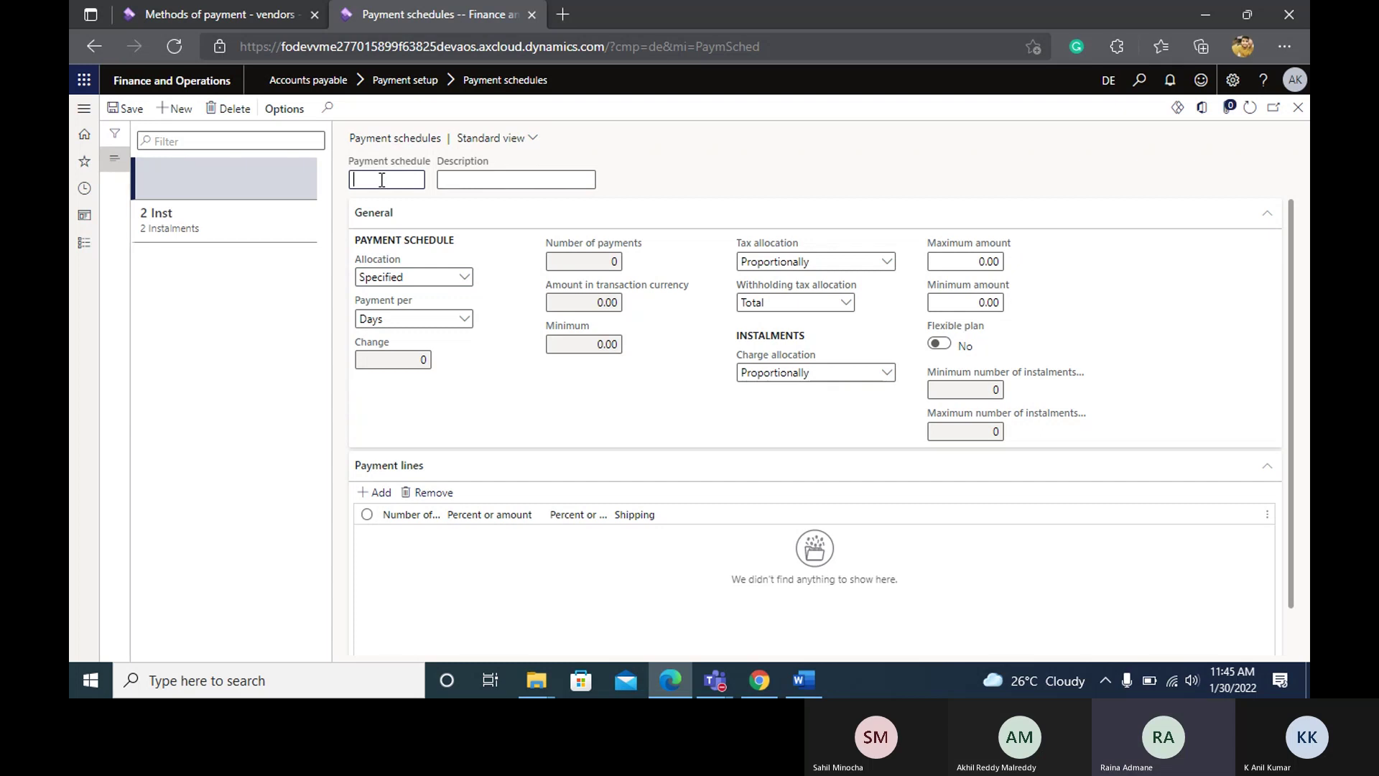
text(Speci)
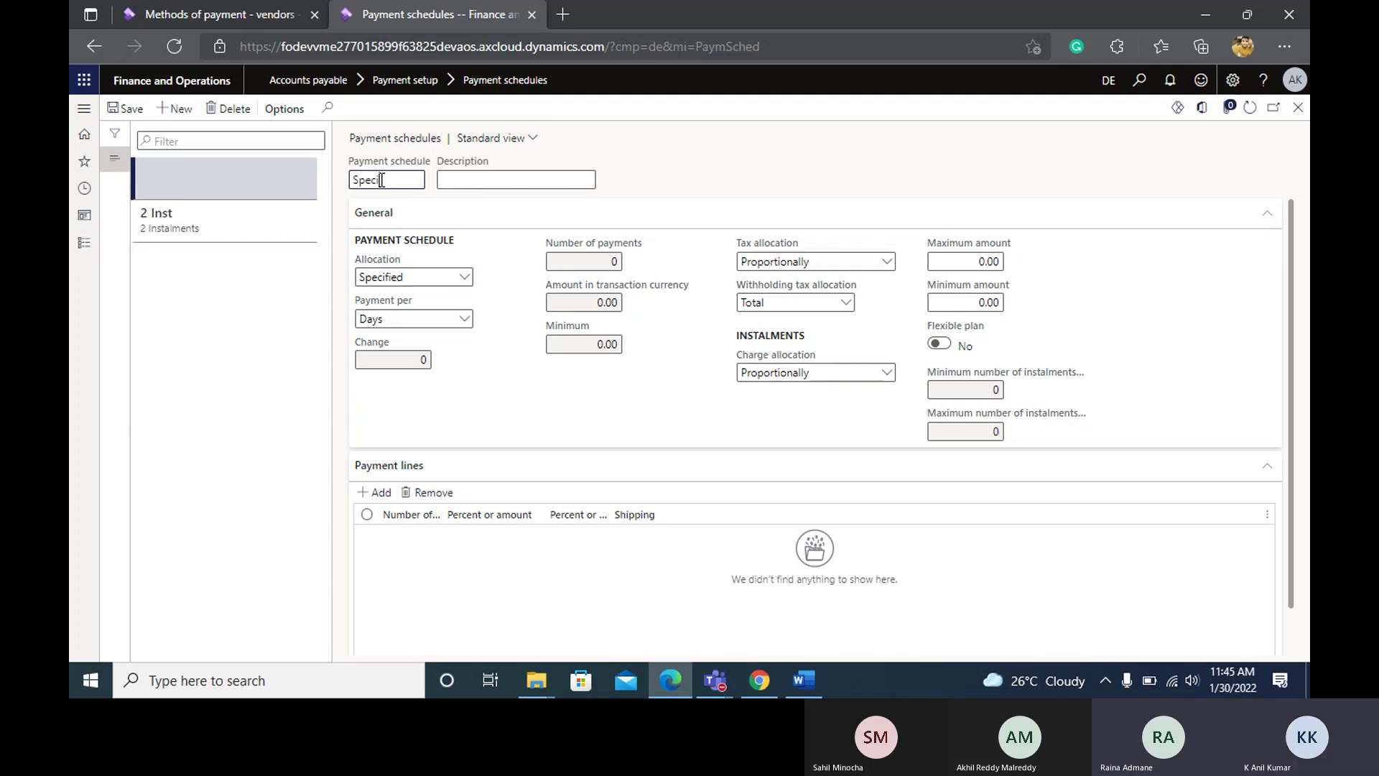
text(fied)
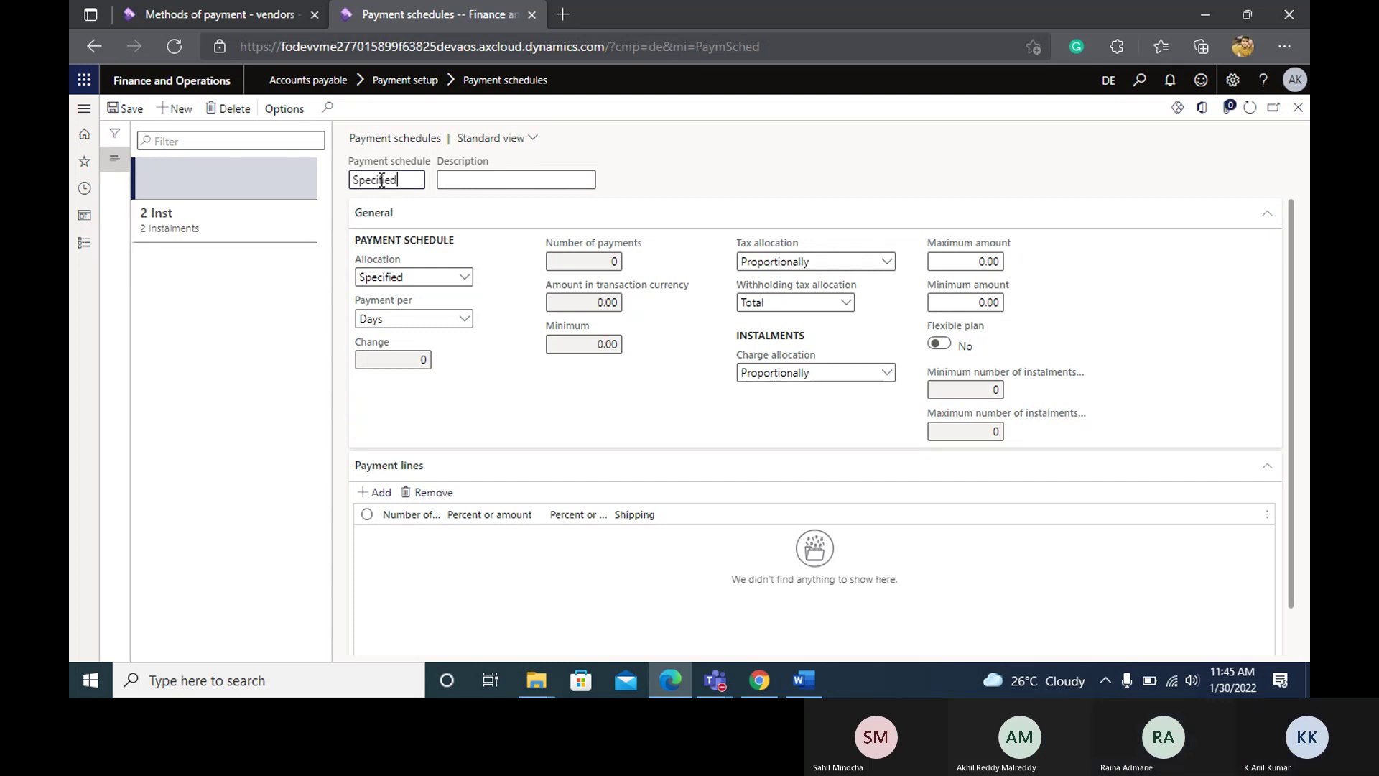
double_click(381, 180)
key(ctrl+c)
key(Tab)
key(ctrl+v)
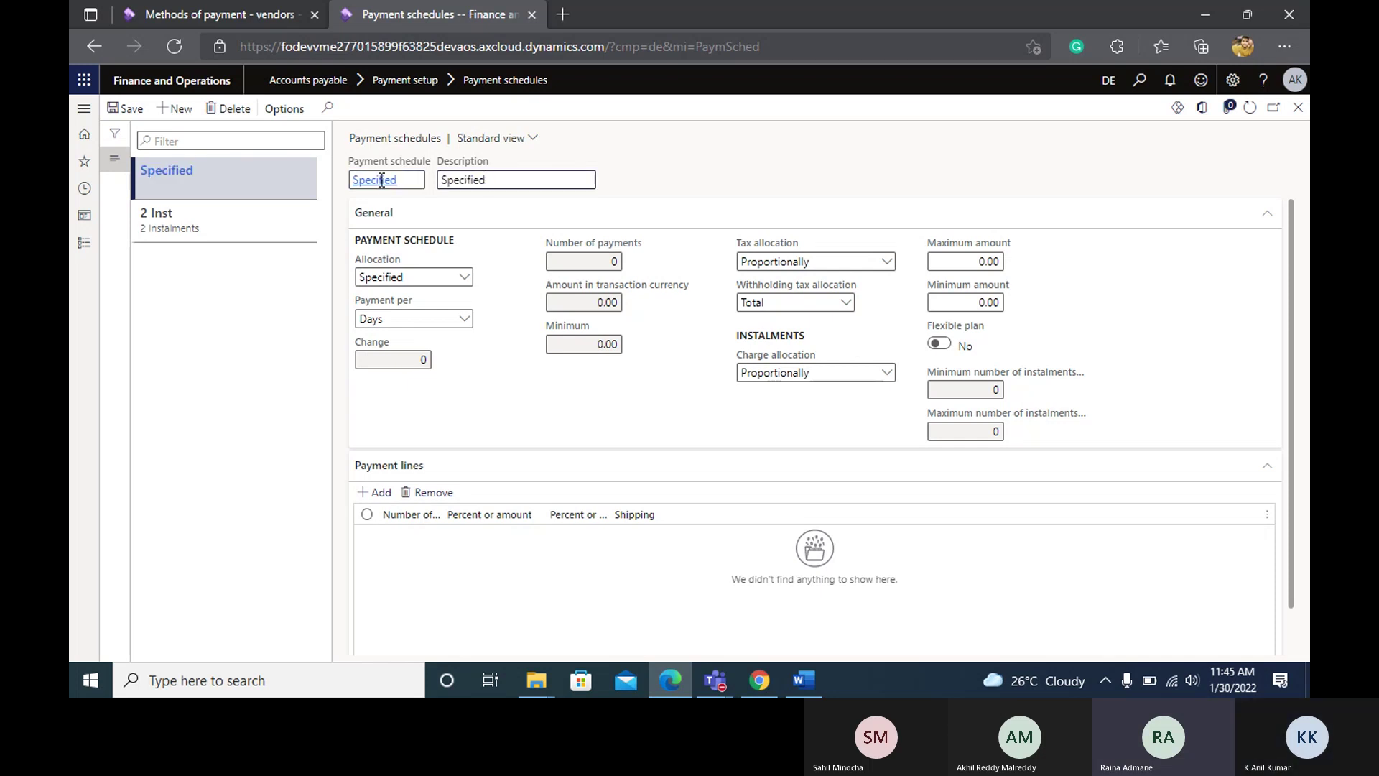
click(495, 306)
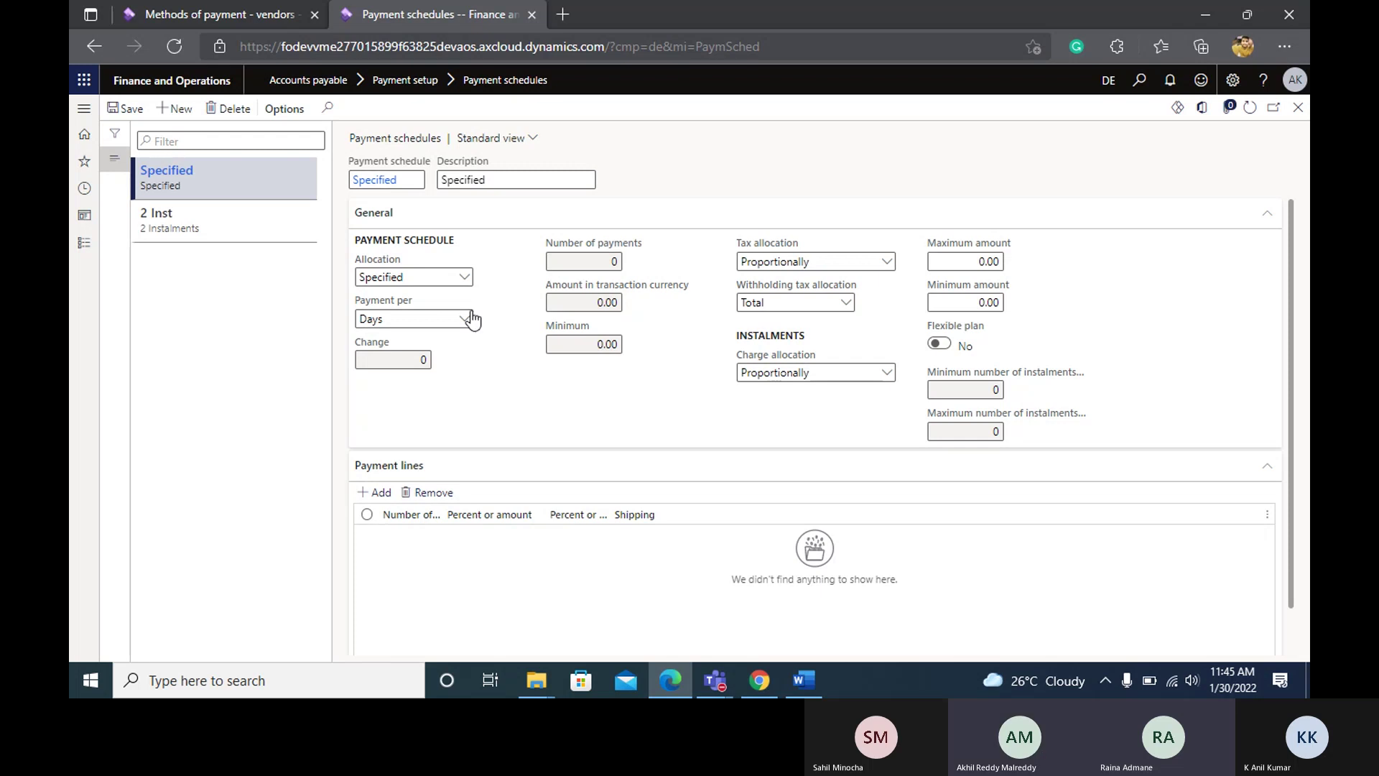
Set the payment period to All.
click(465, 320)
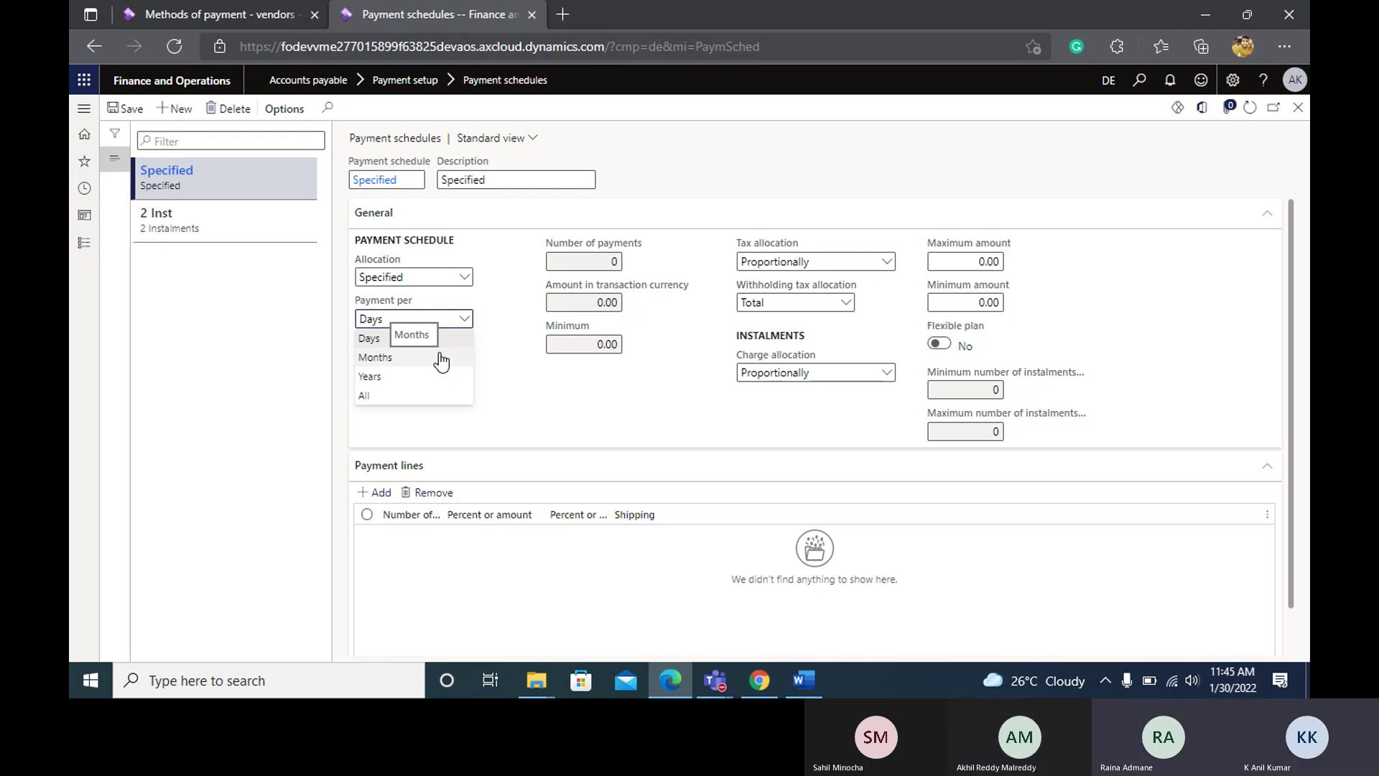
click(431, 398)
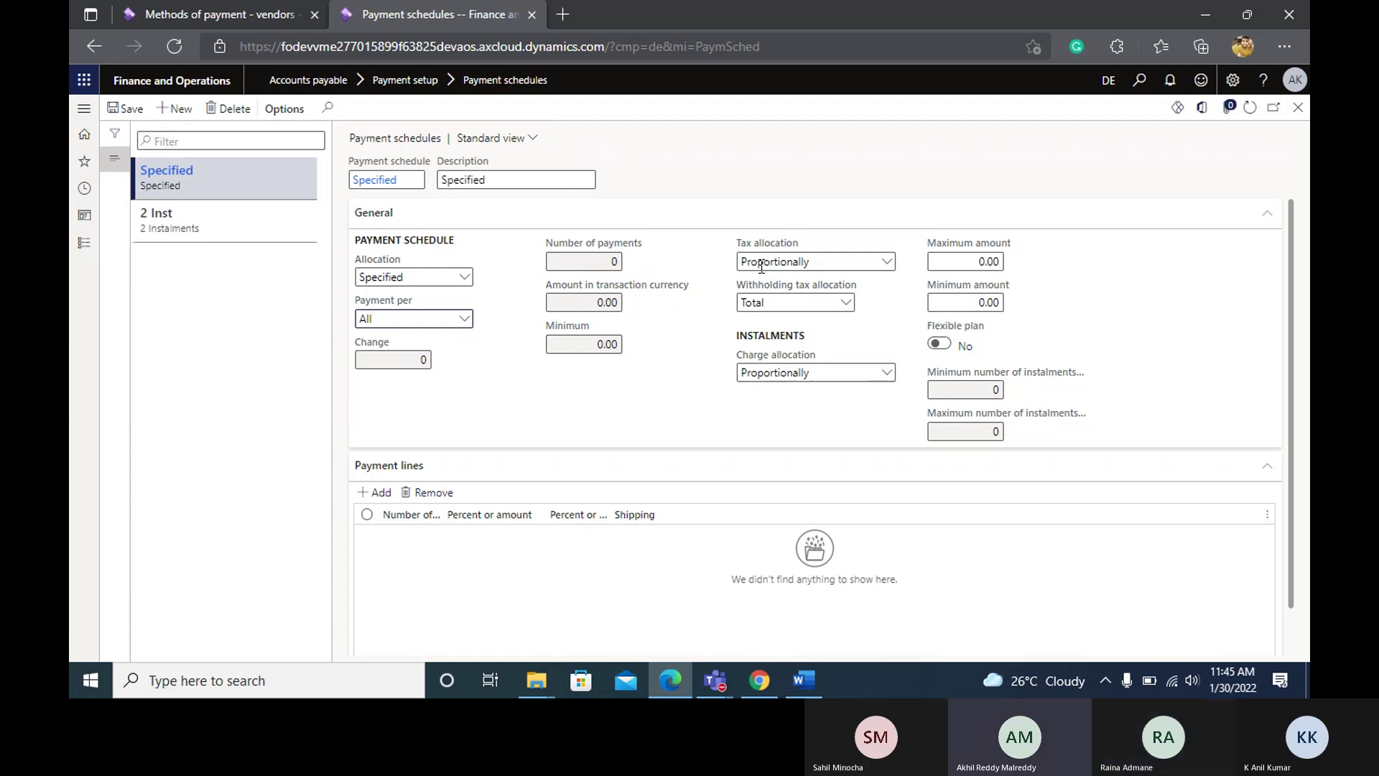
click(890, 263)
click(890, 262)
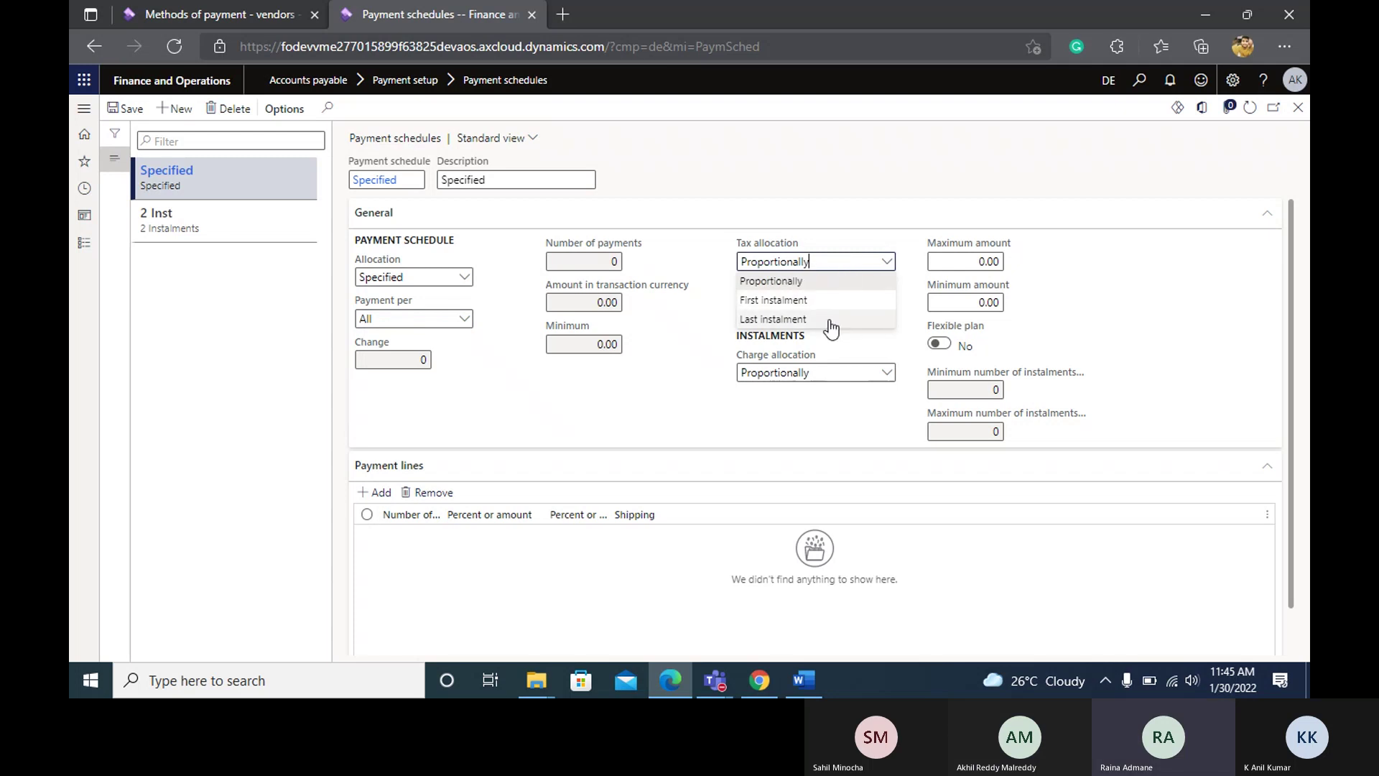
Keep Proportionally tax allocation and add a payment line of 4 periods at 25 percent.
click(692, 399)
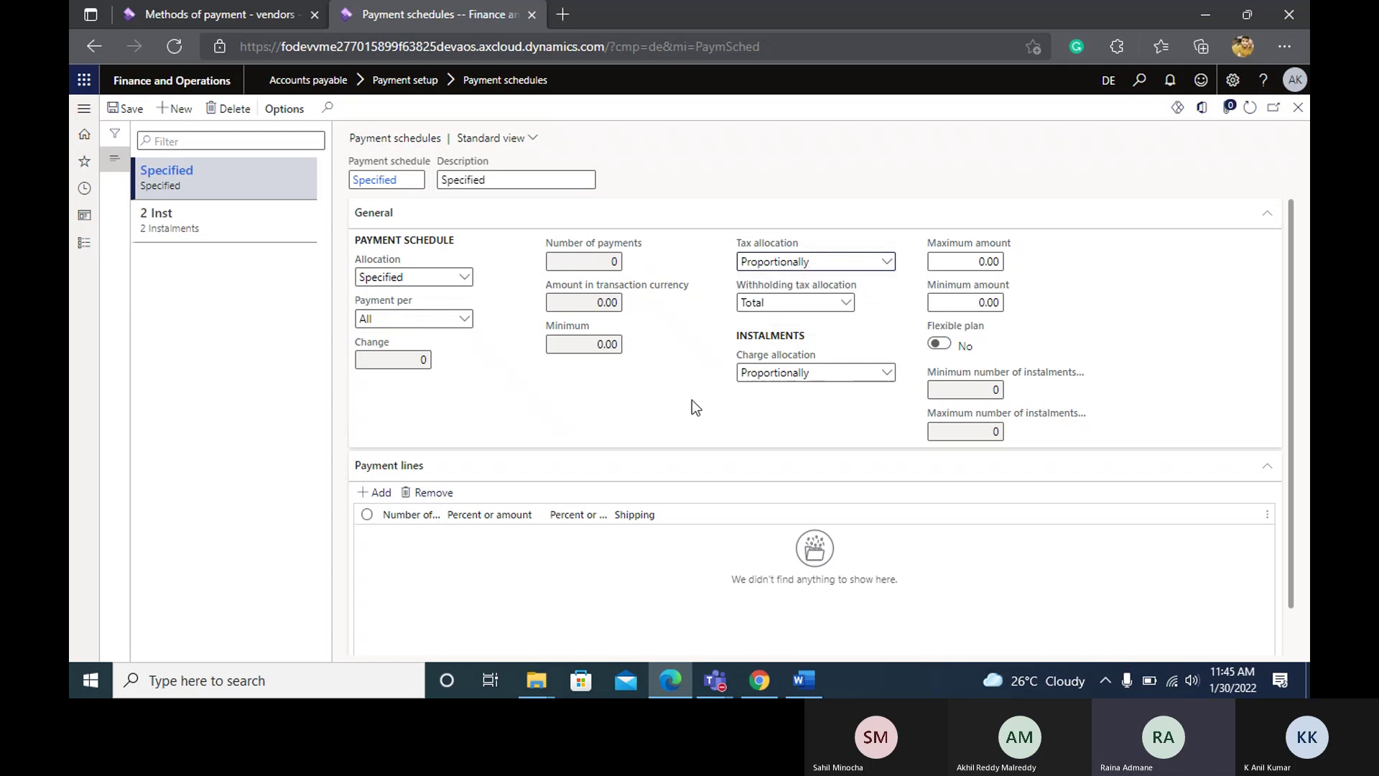
click(379, 496)
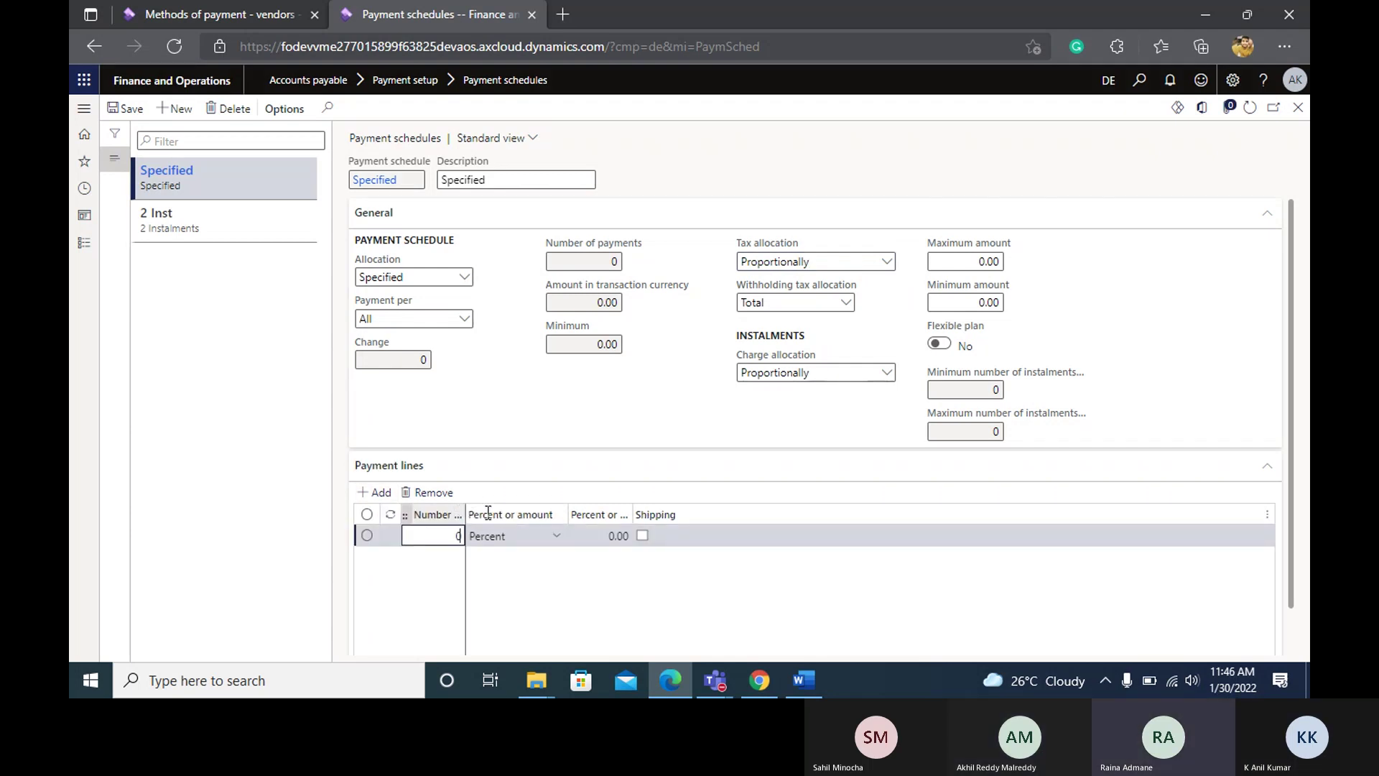
drag(465, 514, 592, 517)
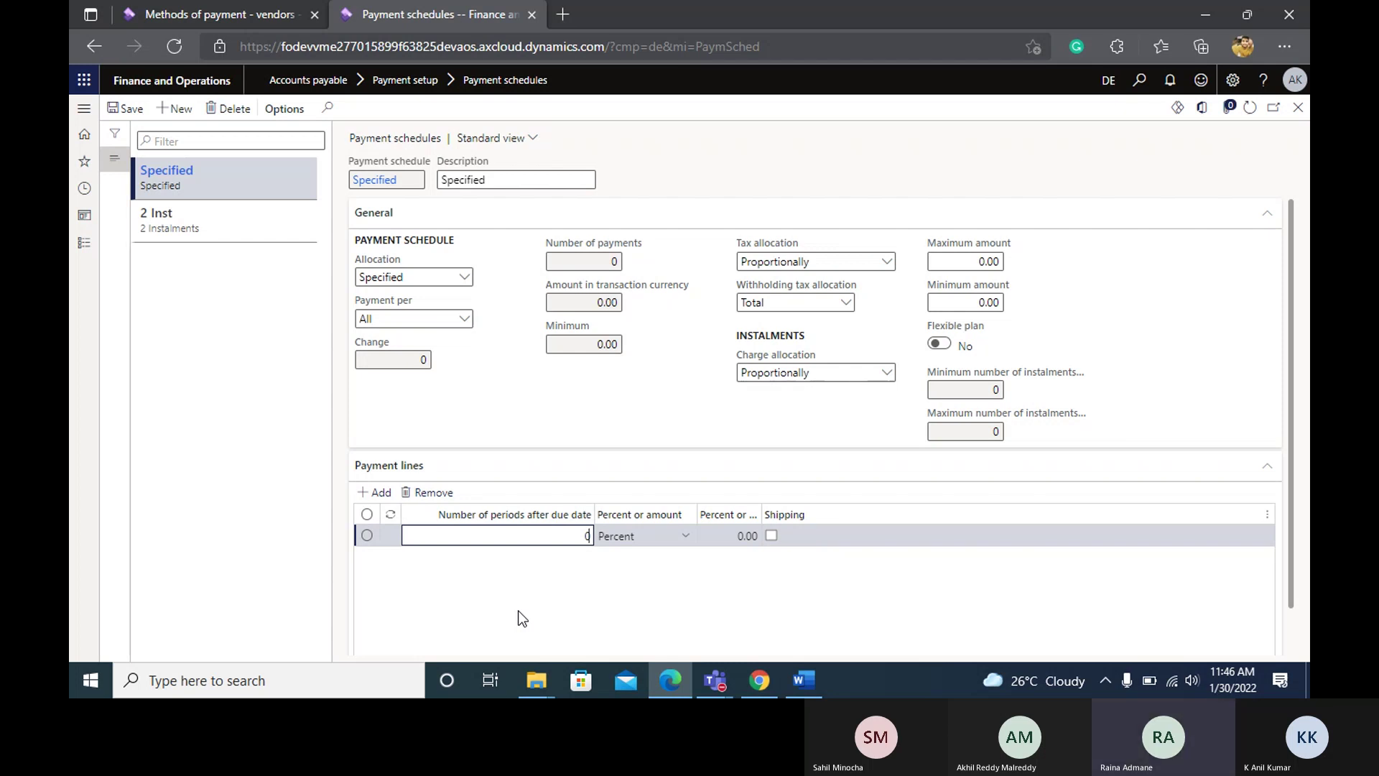
key(BackSpace)
text(4)
click(718, 537)
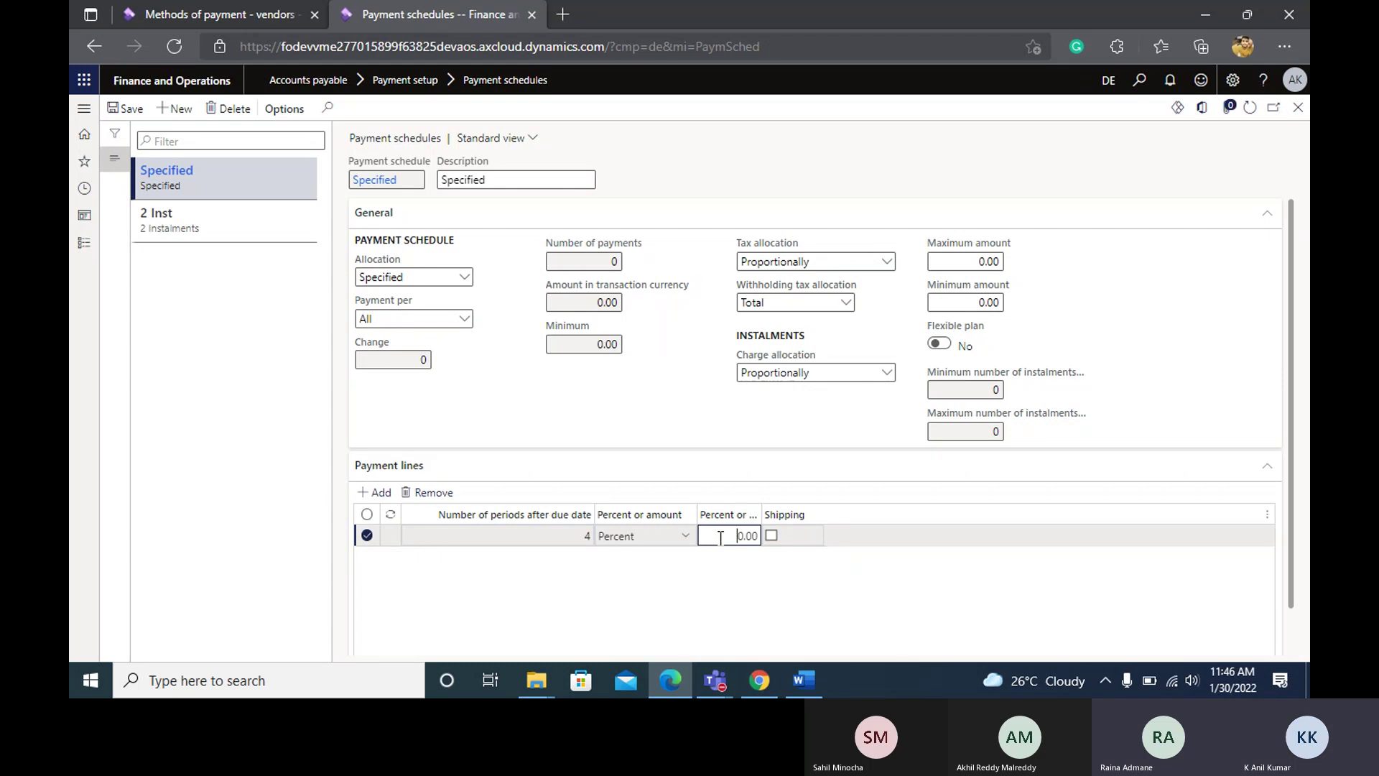
text(25)
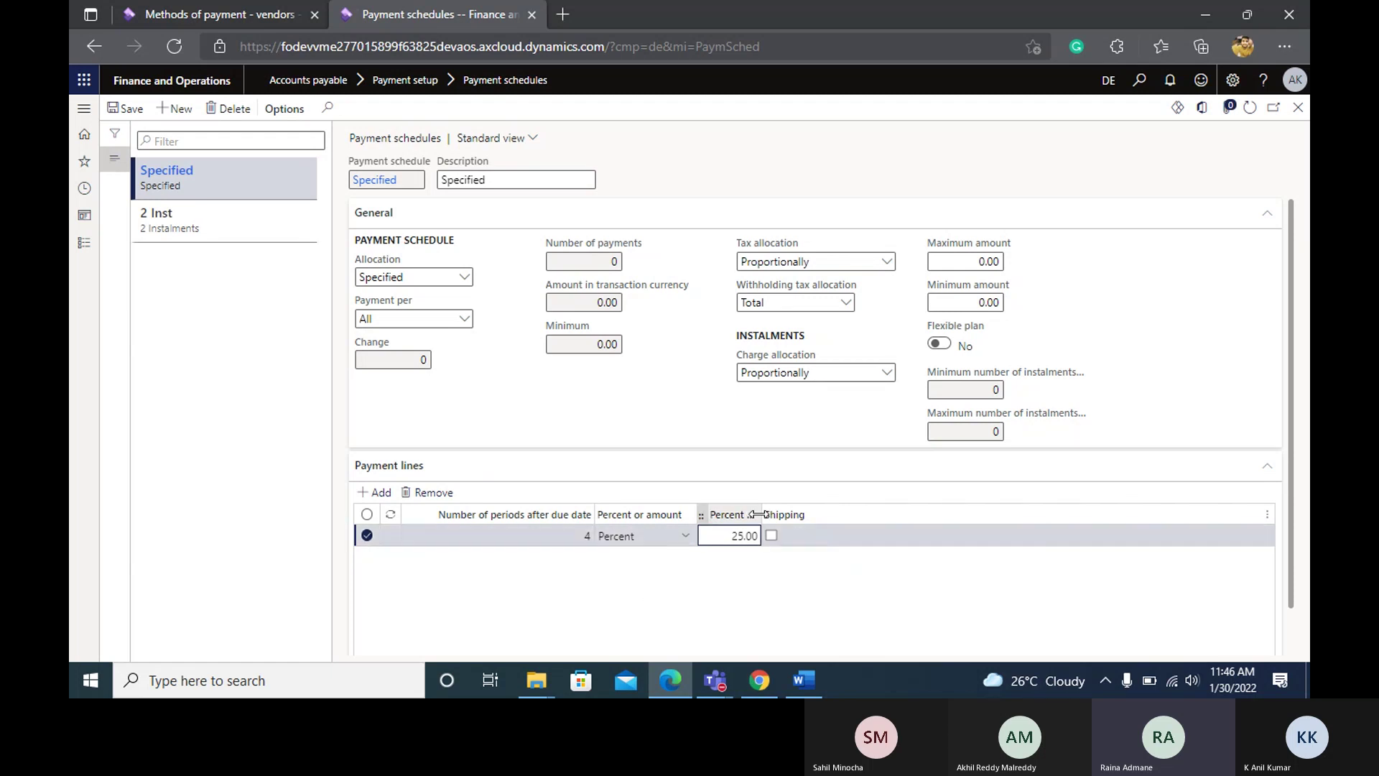
drag(763, 514, 883, 515)
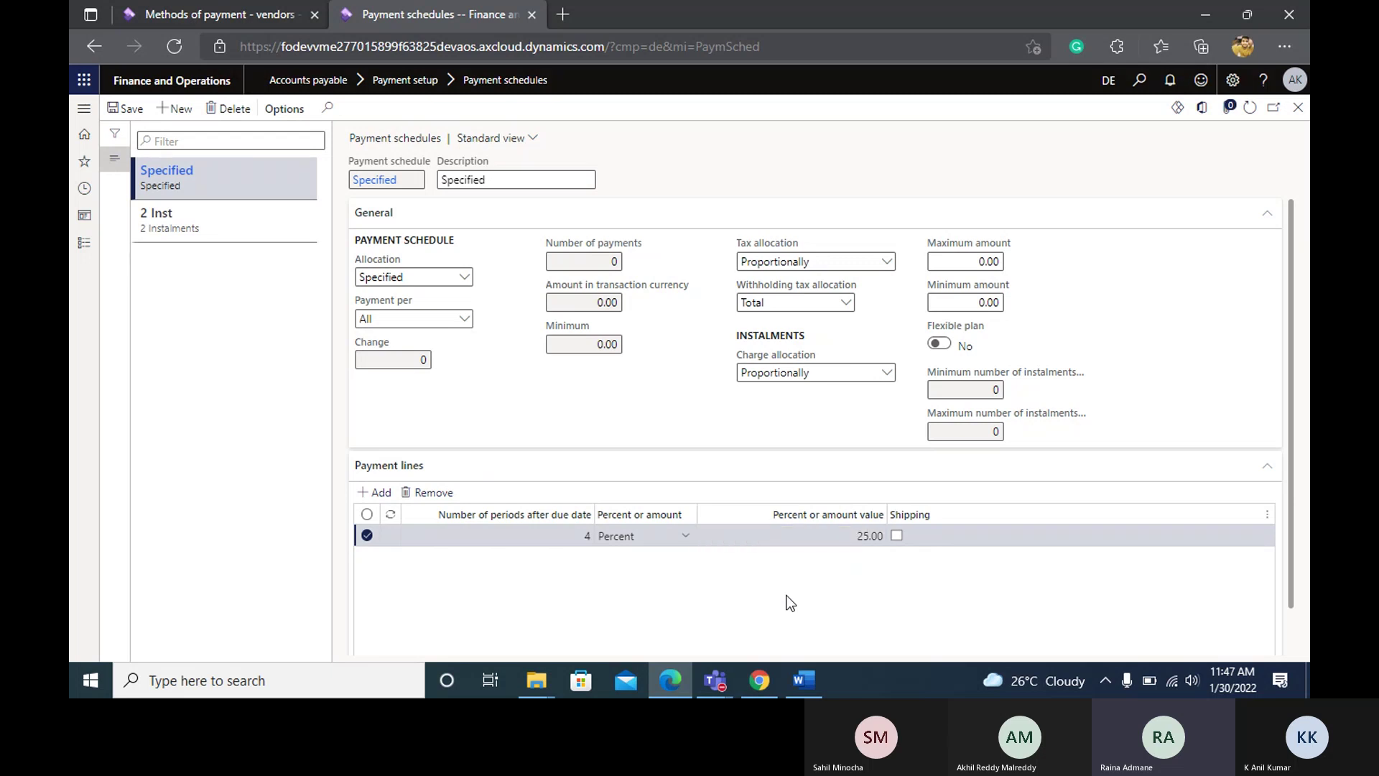
Toggle the Note section, widen the Shipping column, and return to System administration.
scroll(558, 501, down, 1)
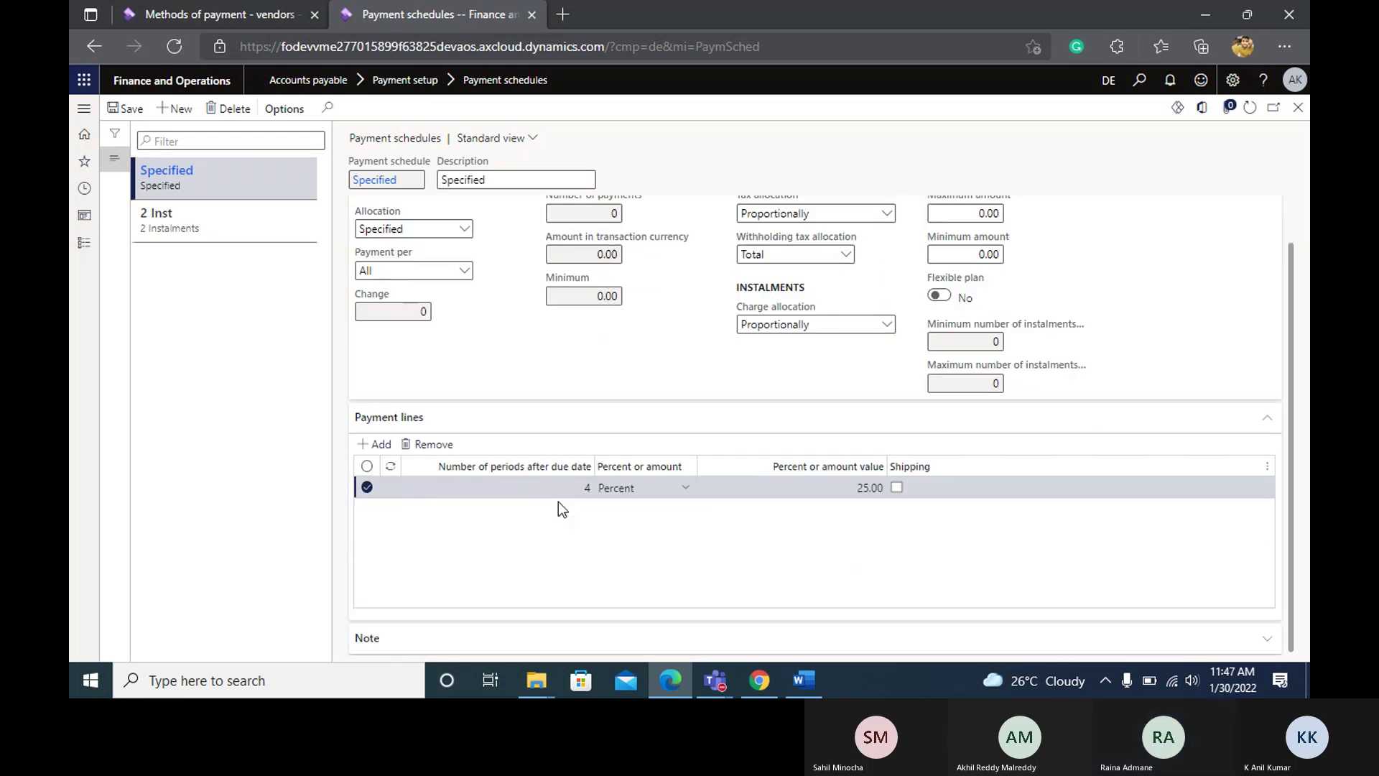
click(534, 650)
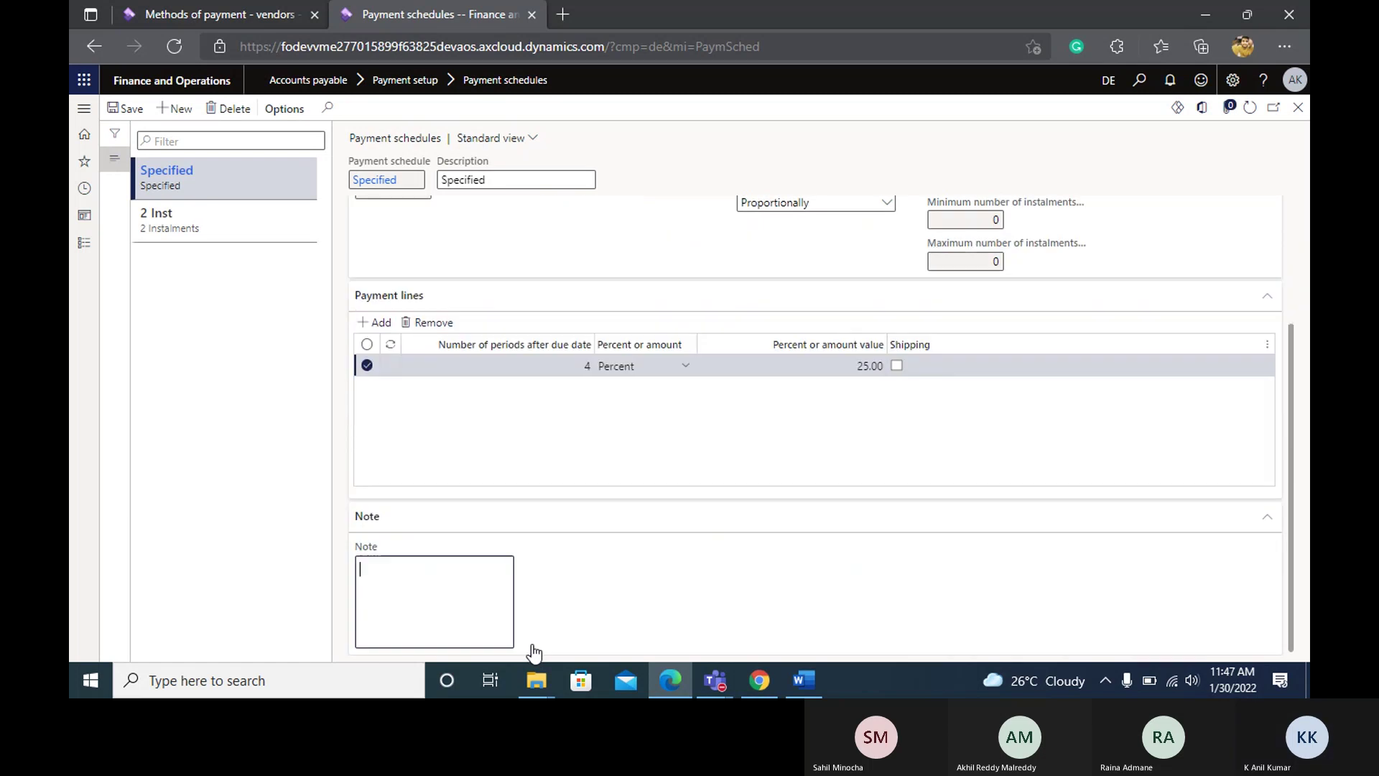
click(606, 529)
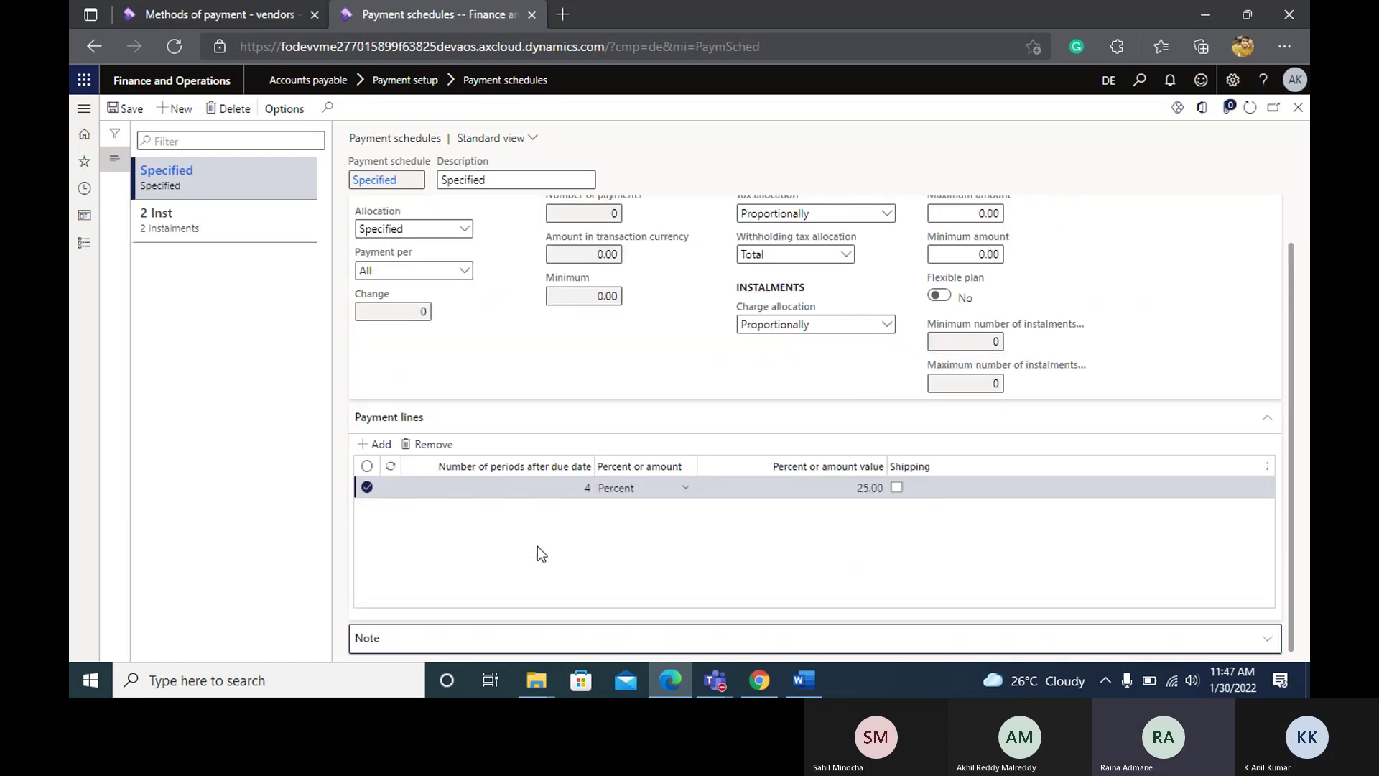
scroll(528, 529, up, 1)
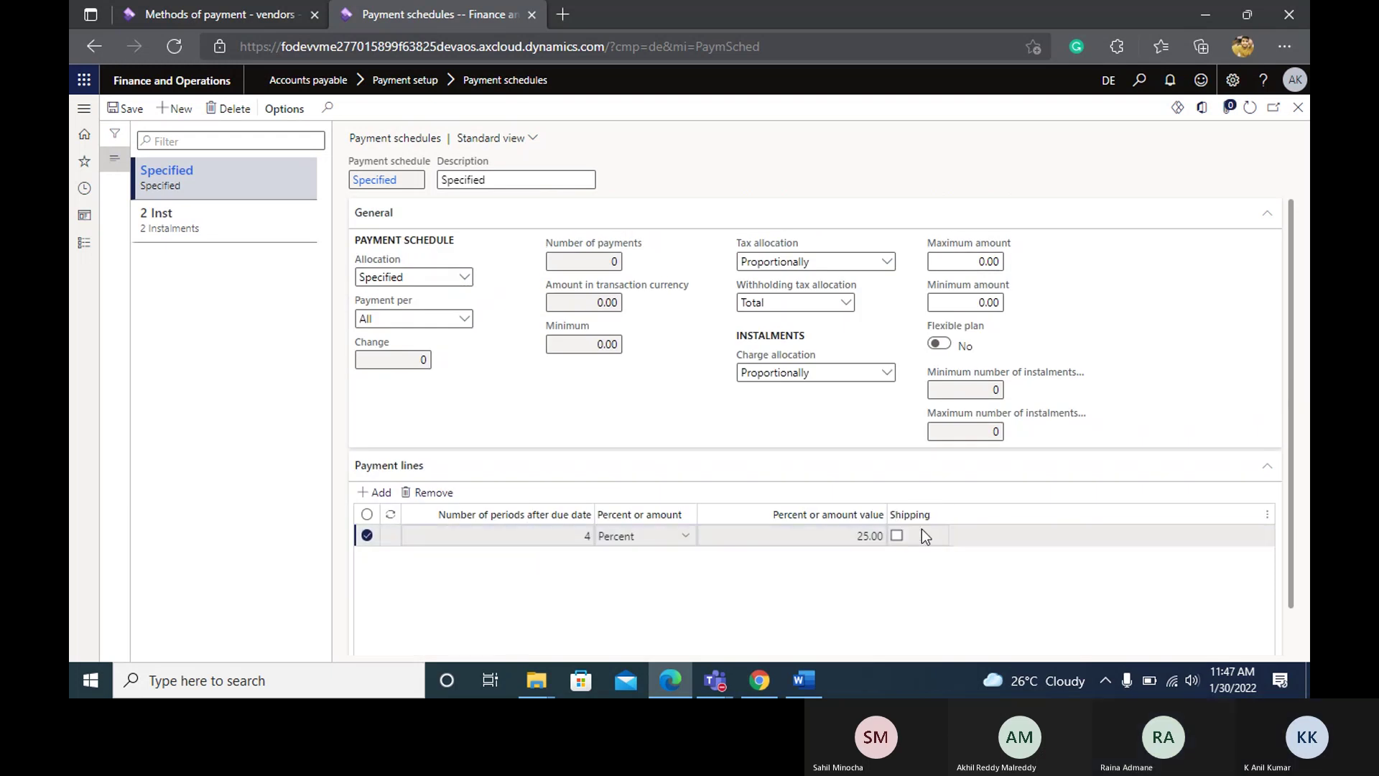
drag(951, 509, 971, 511)
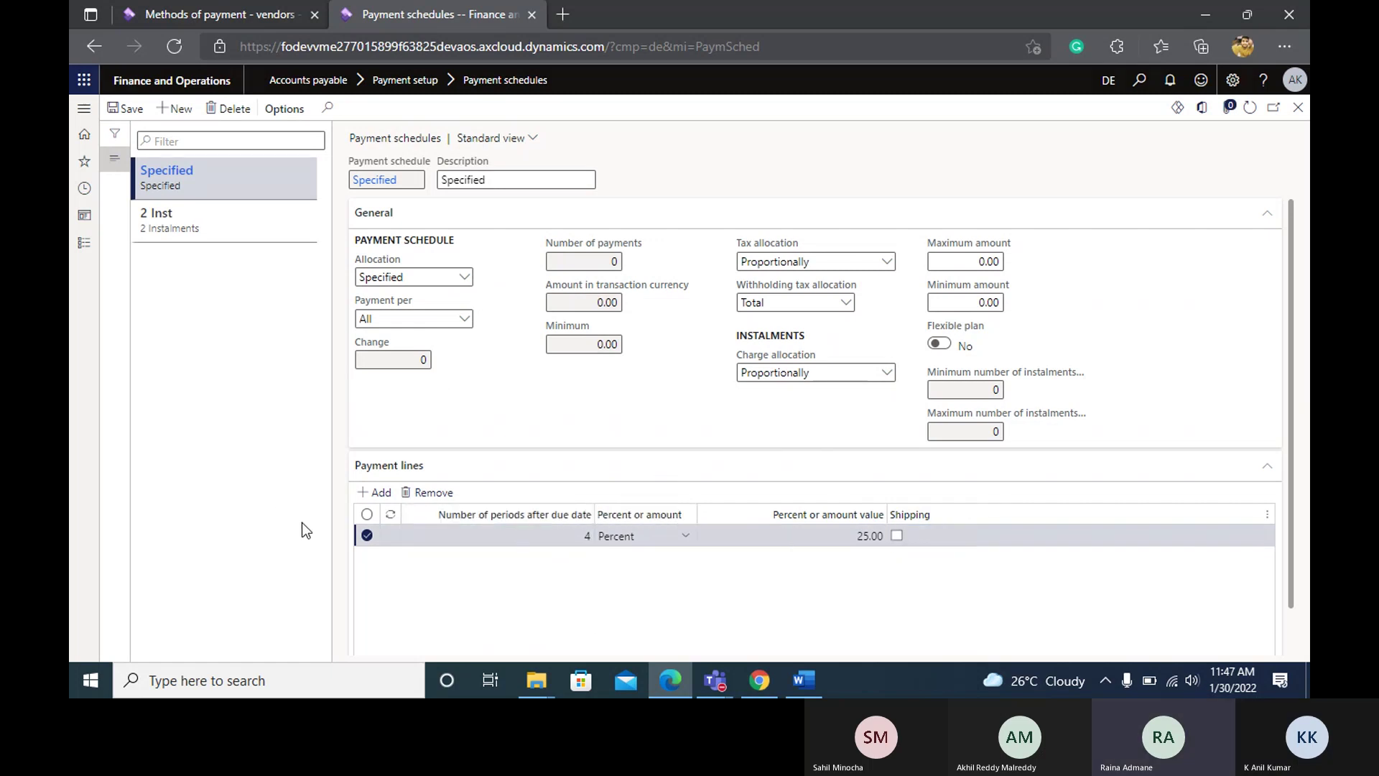
key(alt+Left)
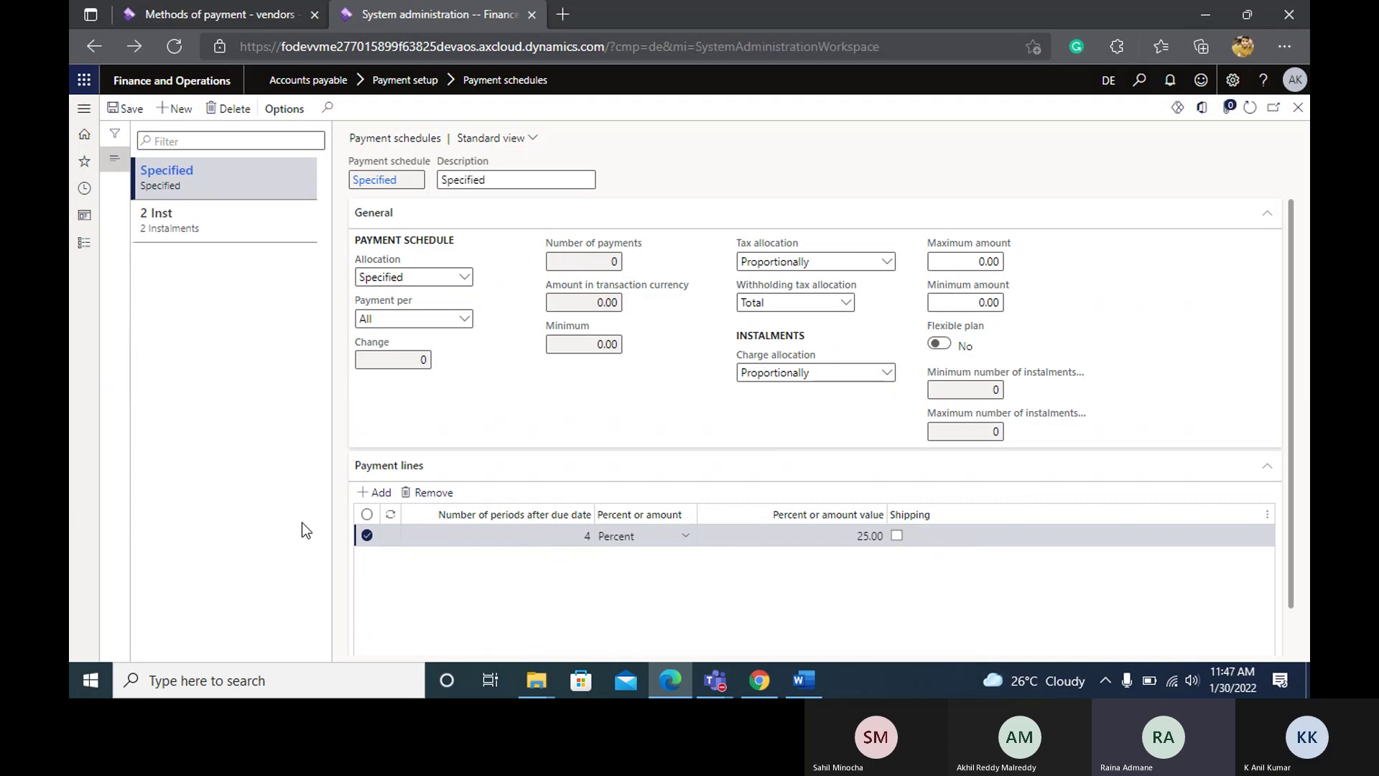